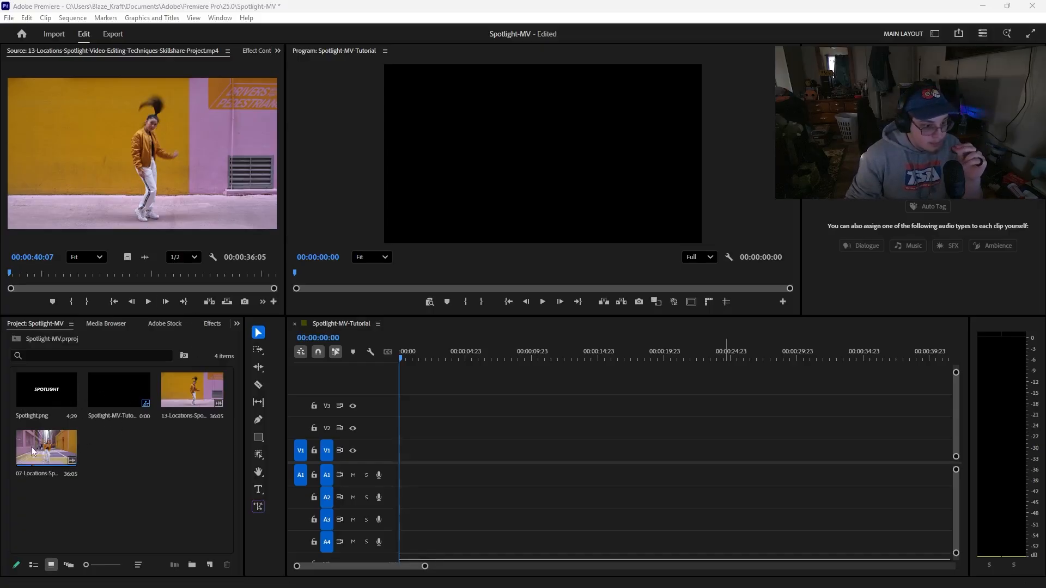
Place the 07-Locations clip on V1 and the 13-Locations clip on V2, both at the start of the sequence.
left_click_drag(46, 446, 393, 462)
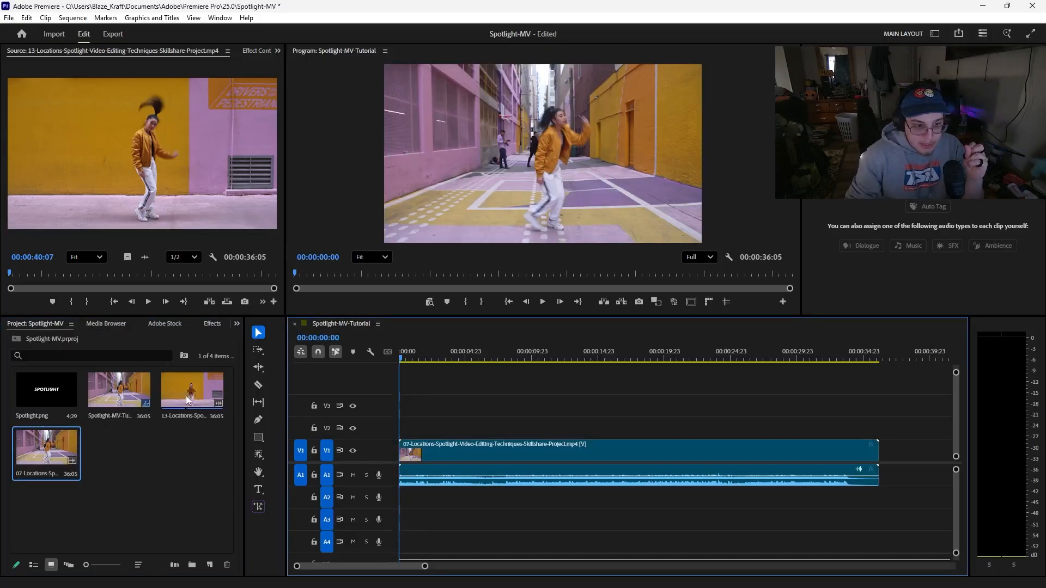
left_click_drag(182, 397, 485, 427)
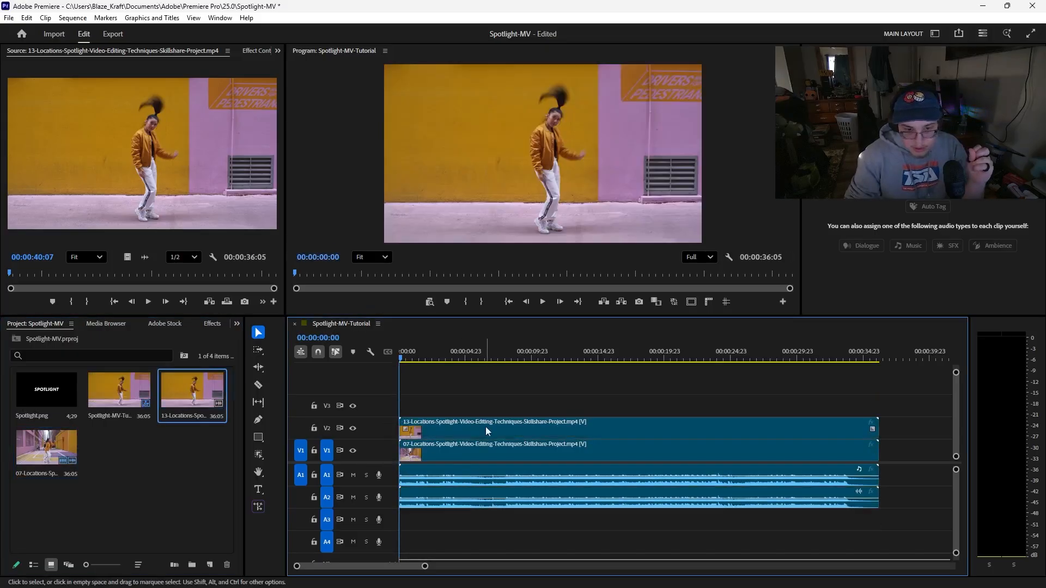
Unlink the 13-Locations clip on V2 from its audio and delete that audio from A2.
right_click(488, 428)
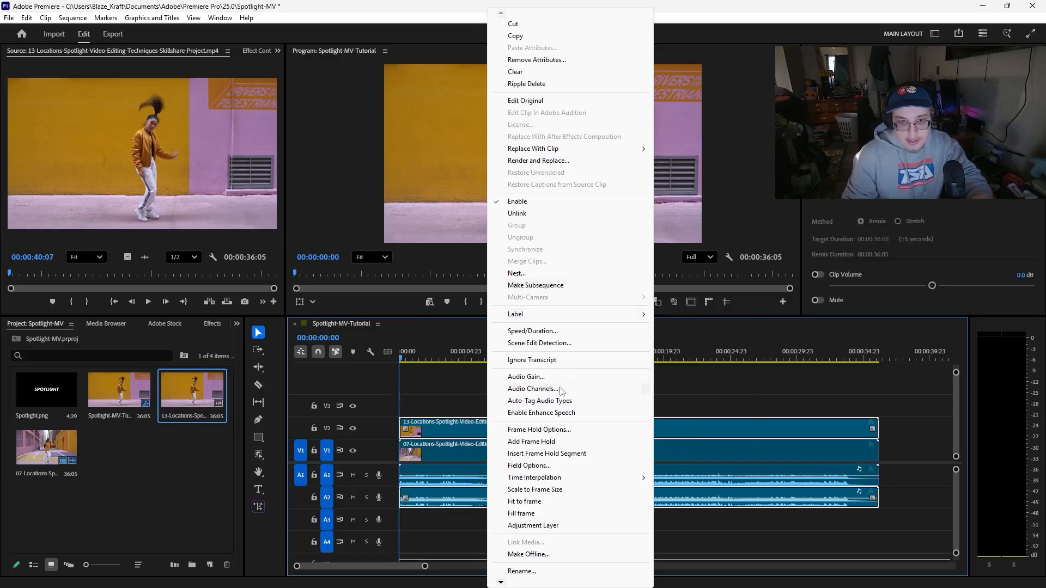
left_click(551, 213)
left_click(499, 491)
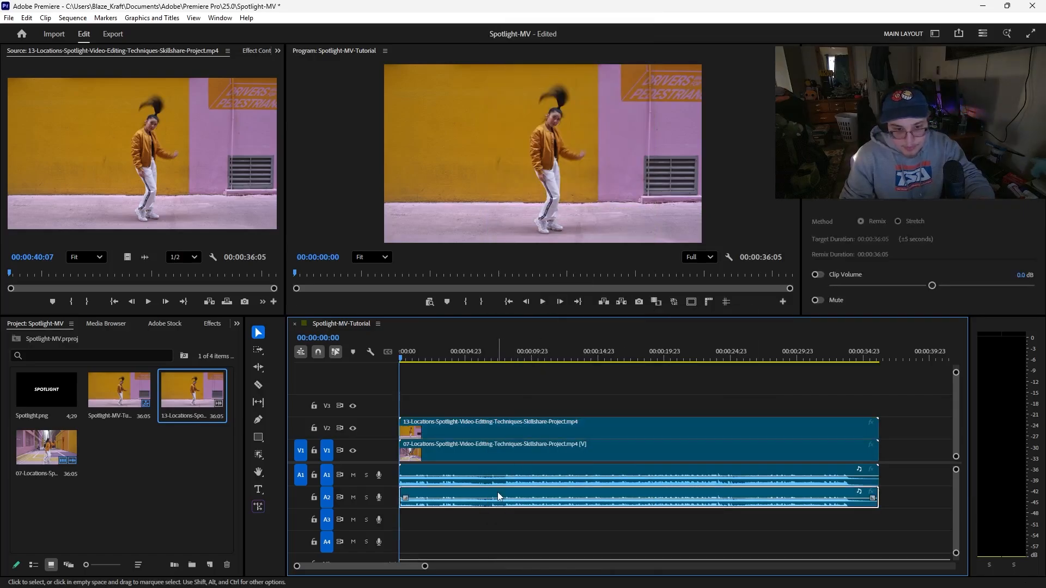
key("Delete")
Apply Fill frame to the 13-Locations clip on V2 and the 07-Locations clip on V1.
left_click(513, 428)
right_click(518, 436)
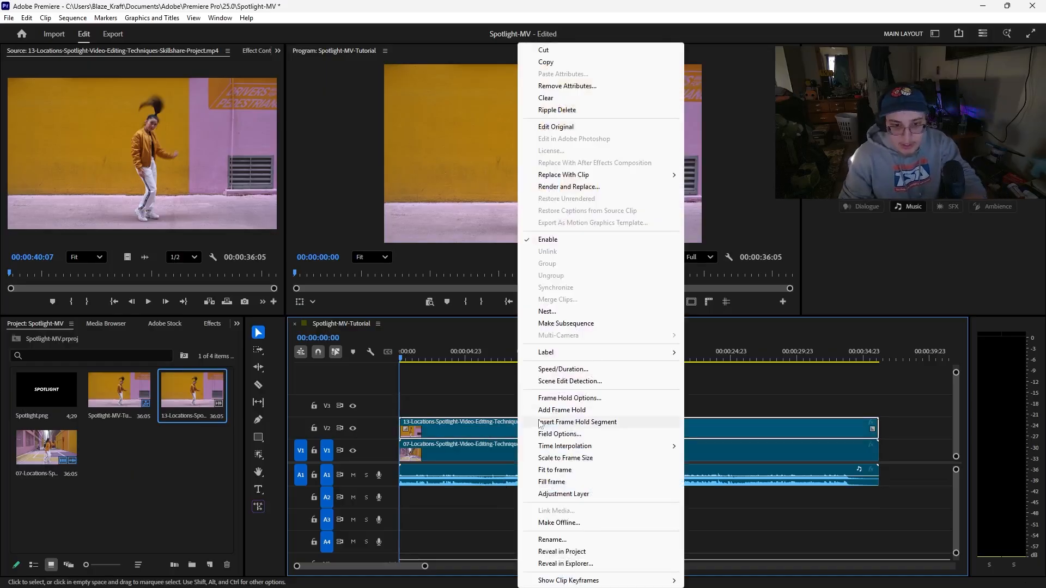
left_click(572, 481)
right_click(565, 451)
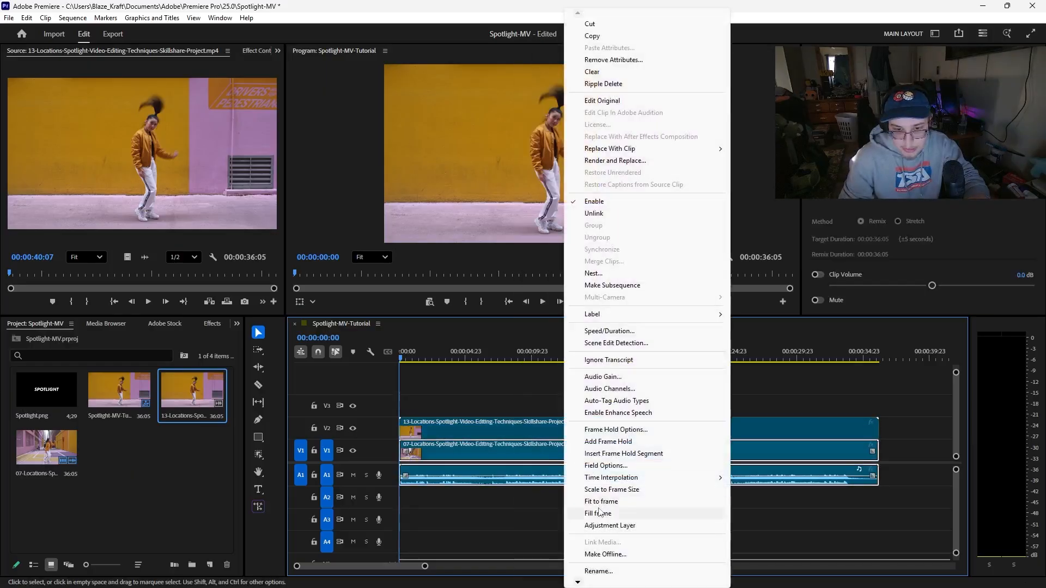
left_click(600, 513)
Trim the start of the 13-Locations clip on V2 to about 00:00:12:02 and play across the cut.
left_click_drag(401, 422, 560, 420)
mouse_move(545, 358)
left_mouse_down()
mouse_move(535, 355)
mouse_move(548, 363)
left_mouse_up()
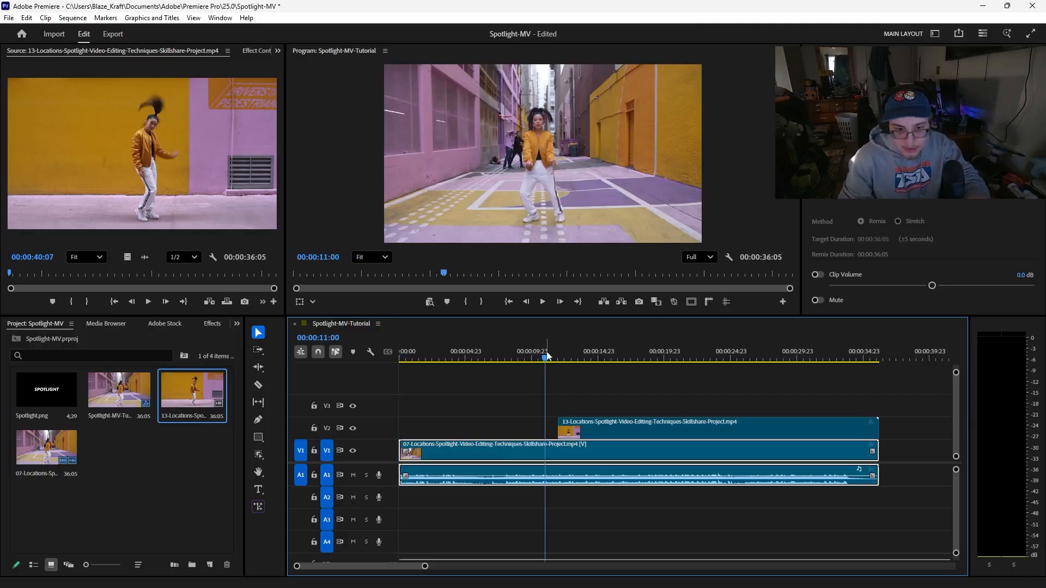
key("space")
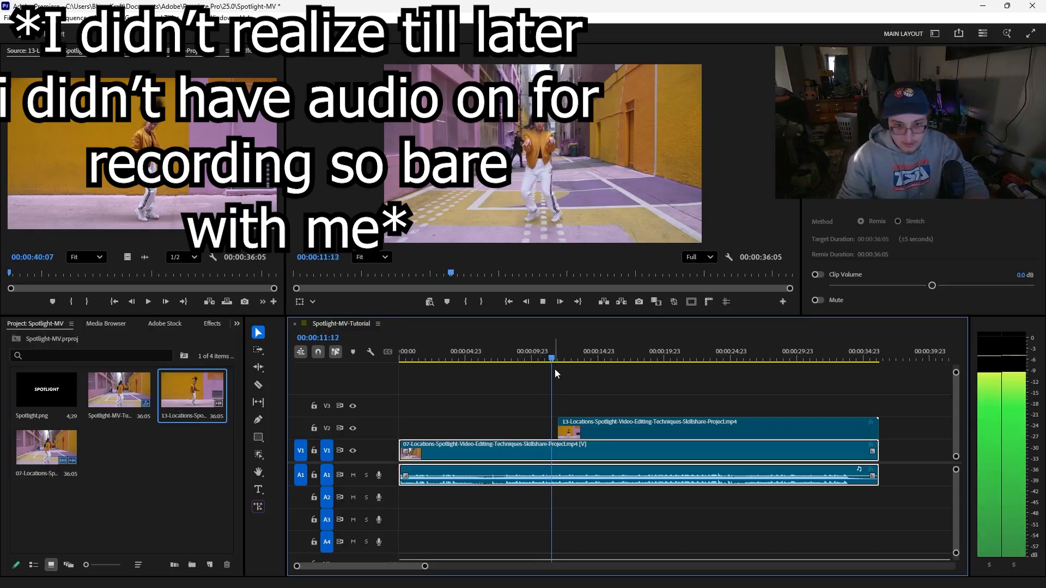
key("space")
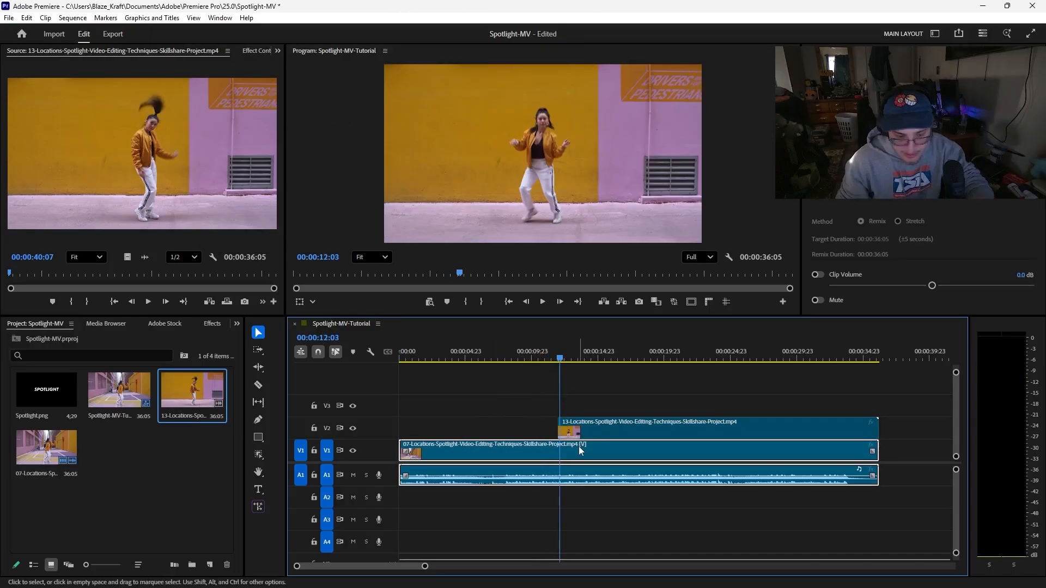
Examine the cut between the two clips frame by frame, comparing the dancer's position on both sides.
scroll(578, 448, "up", 5)
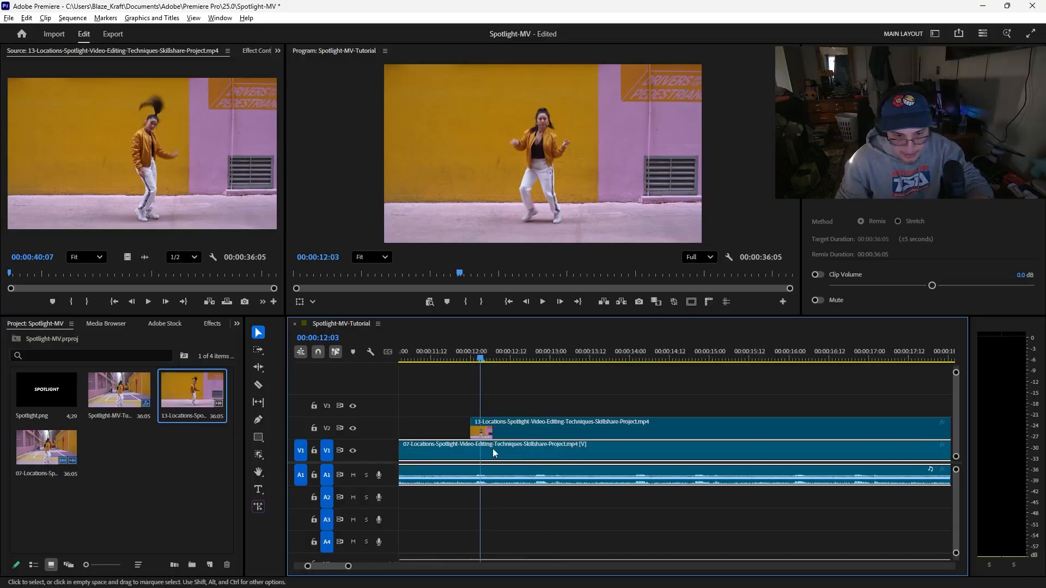
scroll(493, 453, "up", 2)
key("Left")
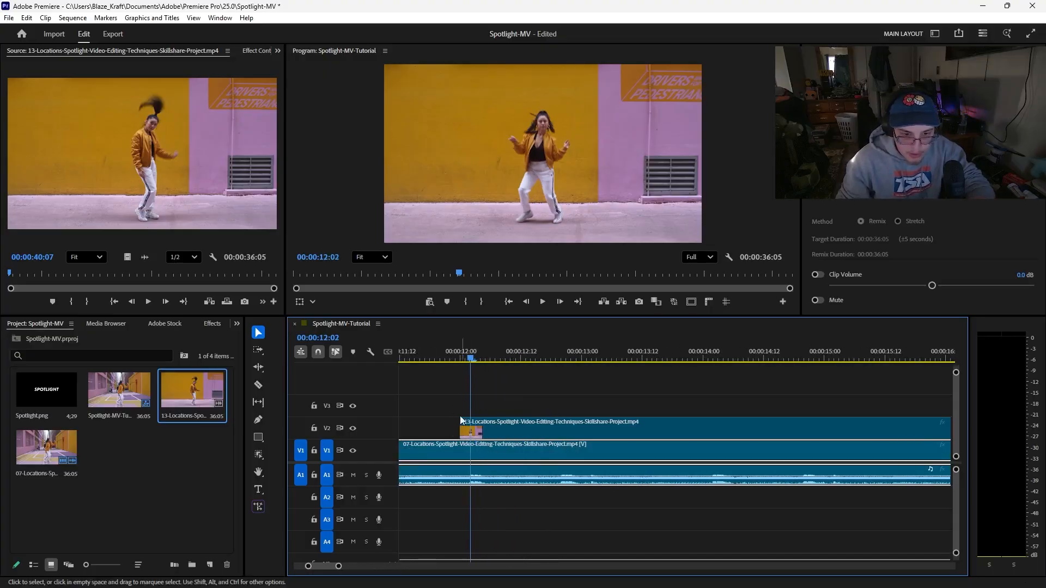
scroll(525, 400, "up", 5)
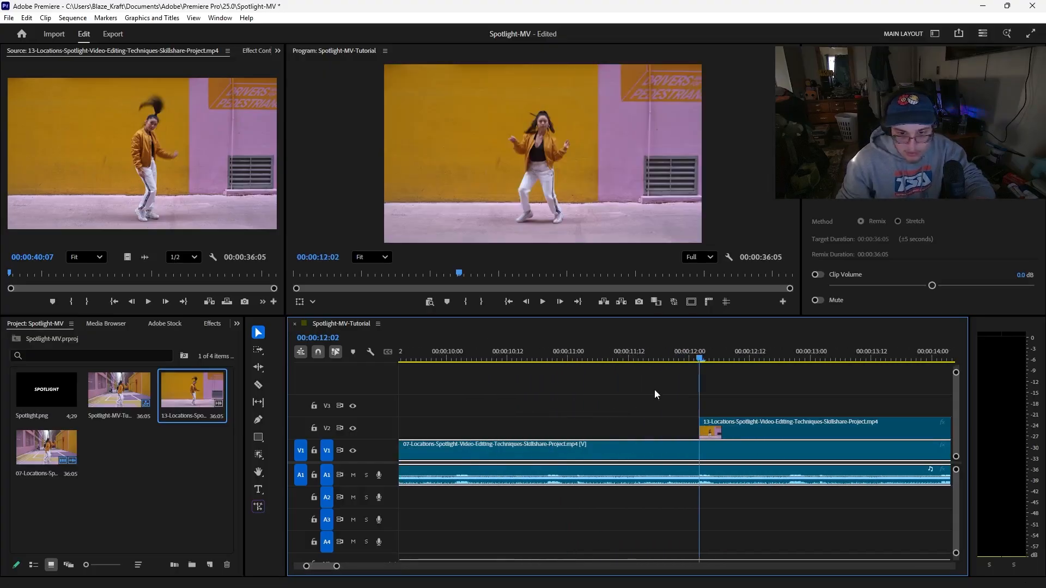
scroll(678, 403, "up", 2)
mouse_move(719, 359)
left_mouse_down()
mouse_move(649, 361)
mouse_move(719, 363)
left_mouse_up()
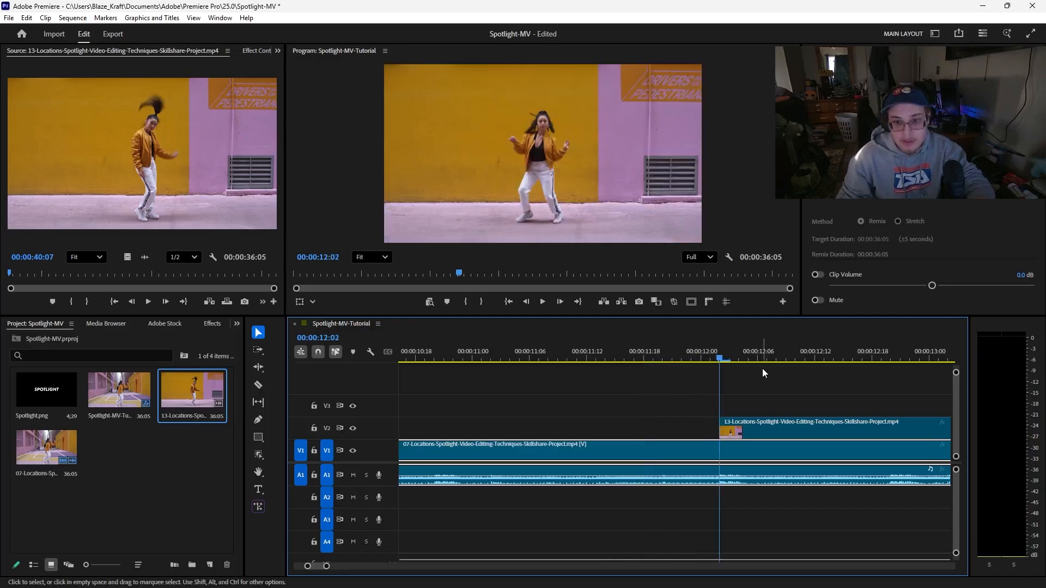
key("Right")
key("Right")
key("Left")
key("Left")
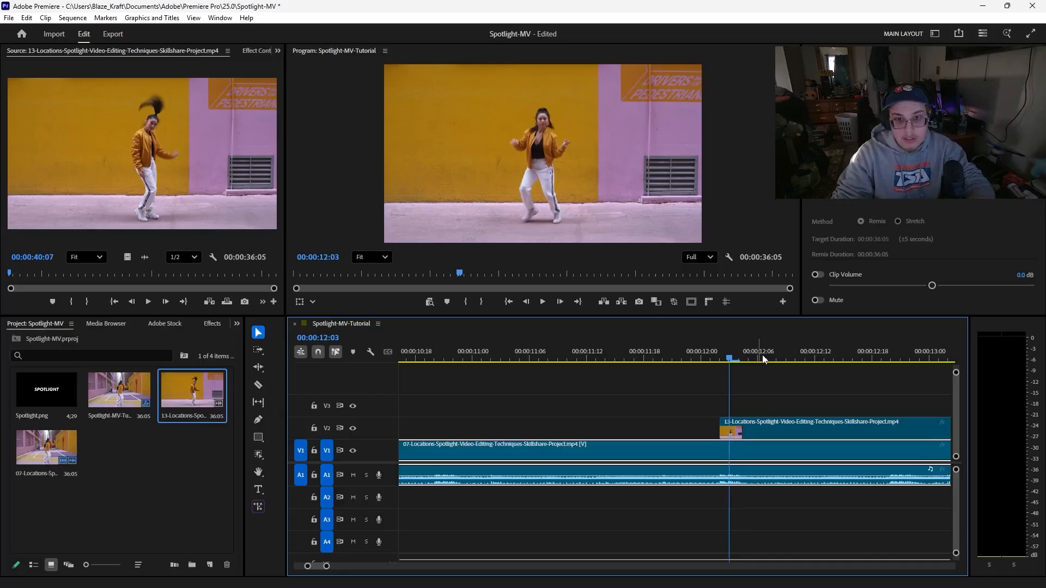
key("Left")
key("Left")
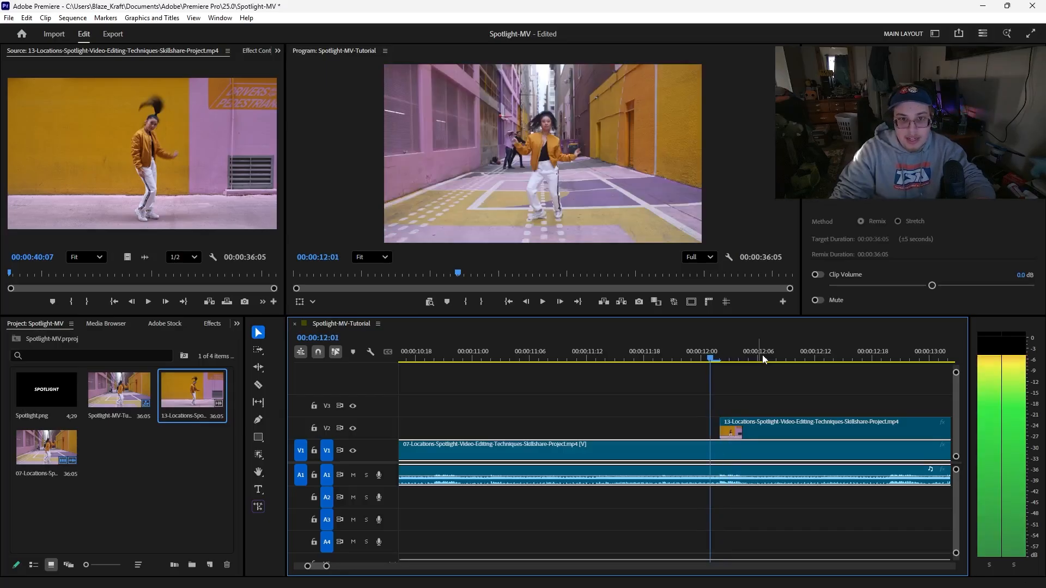
key("Right")
key("Right")
key("Left")
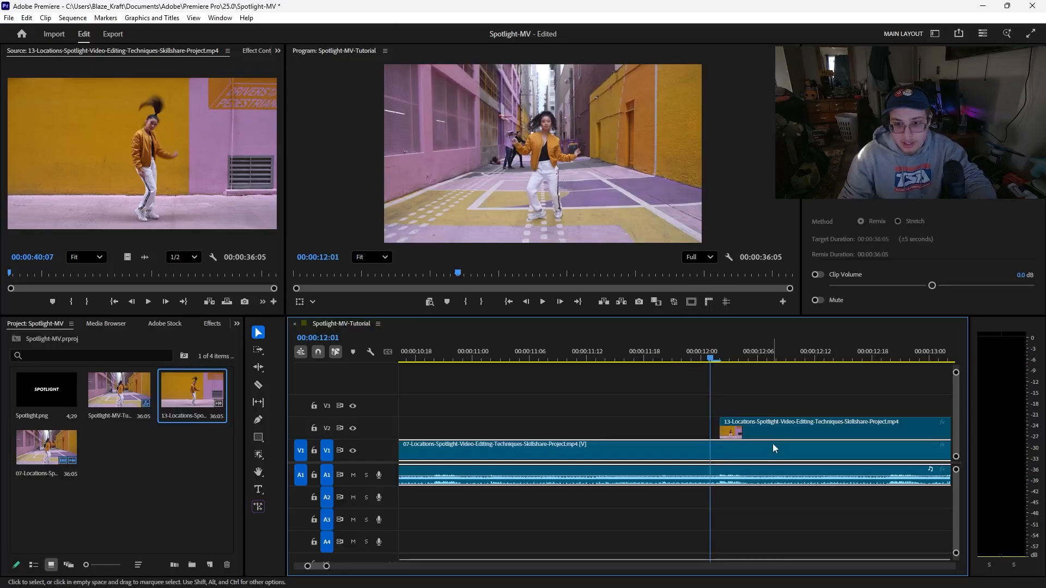
Show the rulers and guides in the program monitor and place guides framing the dancer in the 07-Locations clip.
left_click(726, 305)
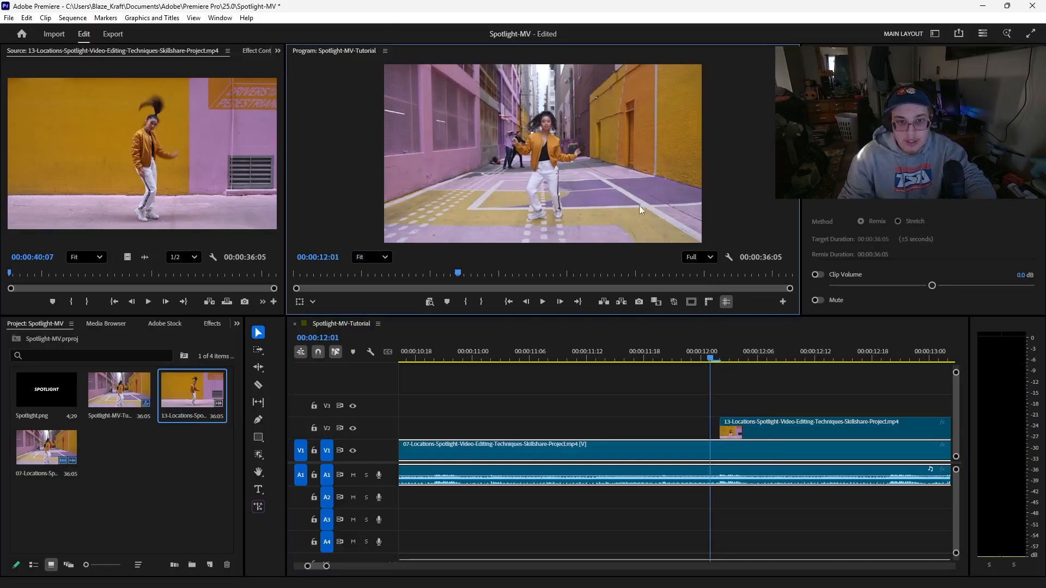
left_click(708, 302)
left_click_drag(552, 66, 571, 115)
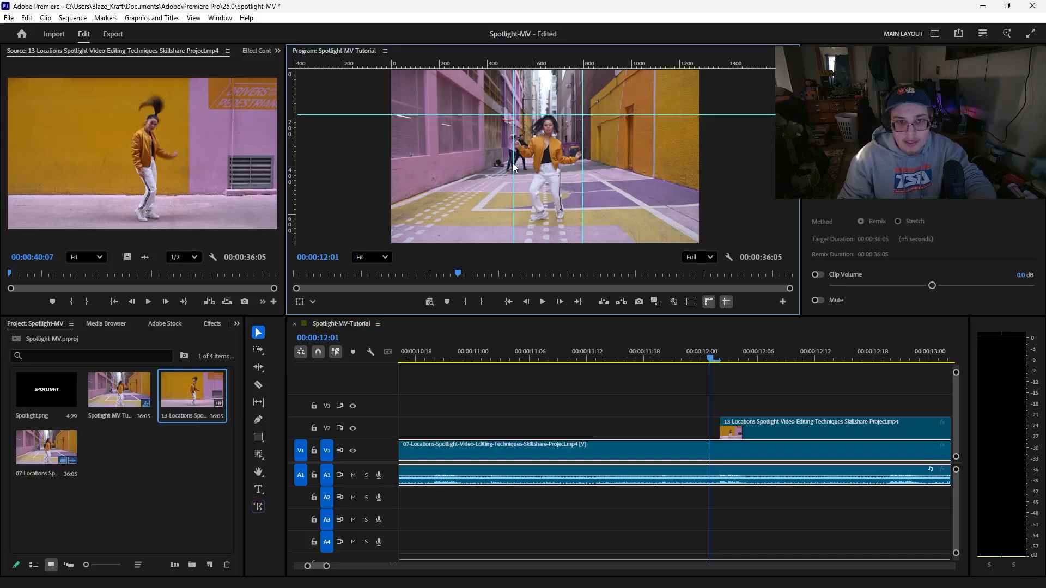
left_click_drag(514, 162, 515, 163)
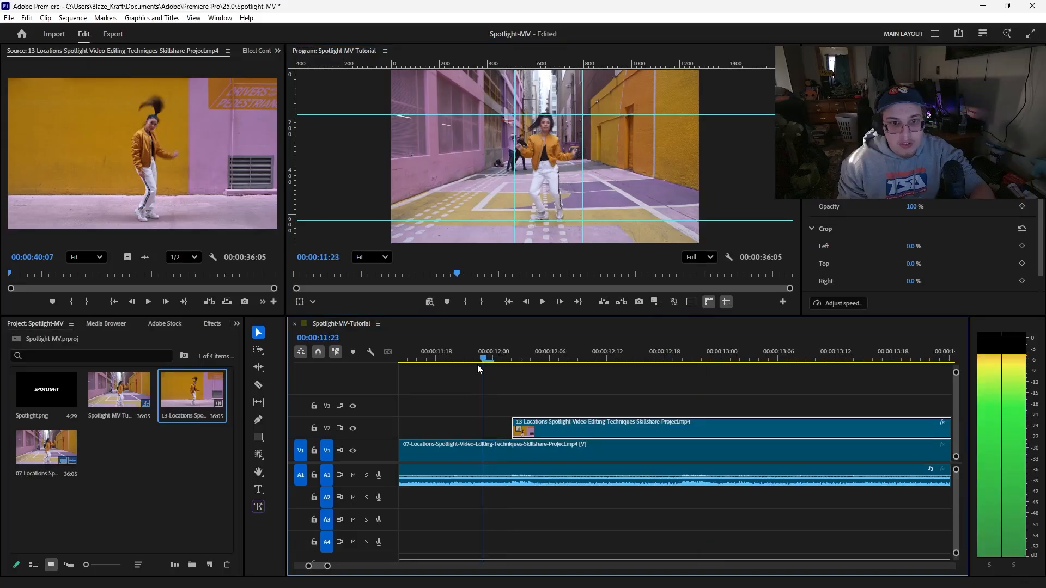
Play from before the cut to check the dancer's alignment in both clips against the guides.
left_click_drag(477, 363, 434, 359)
left_click(424, 369)
left_click(424, 357)
key("space")
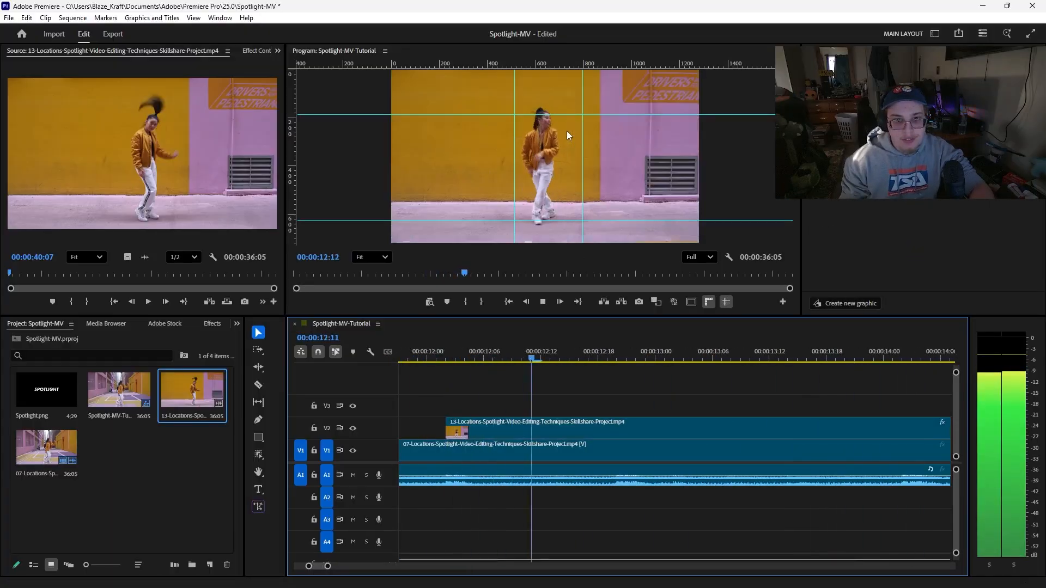
key("space")
Hide the rulers and guides and replay the cut from about 00:00:11:15.
left_click(708, 301)
left_click(726, 302)
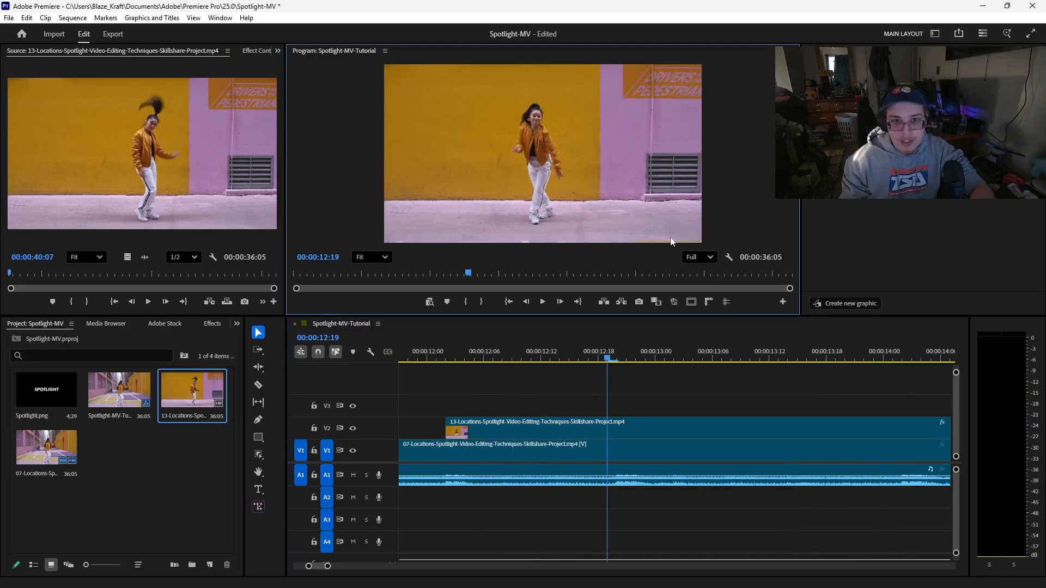
left_click_drag(564, 358, 786, 374)
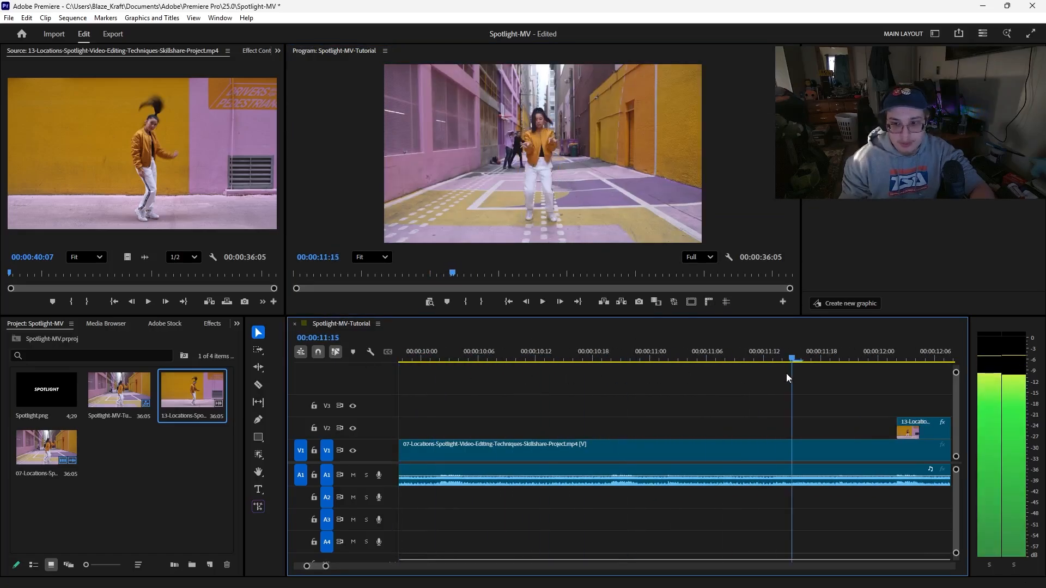
key("space")
key("space")
scroll(623, 377, "up", 3)
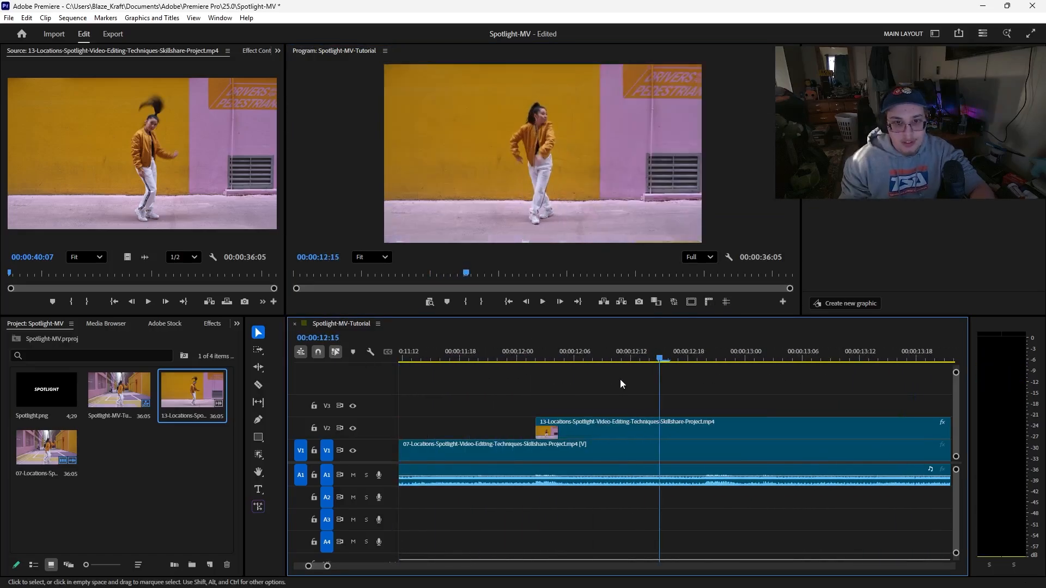
Export the first frame of the 13-Locations clip at 00:00:12:02 as a JPEG named Trippy-Effect-Frame.
left_click(542, 359)
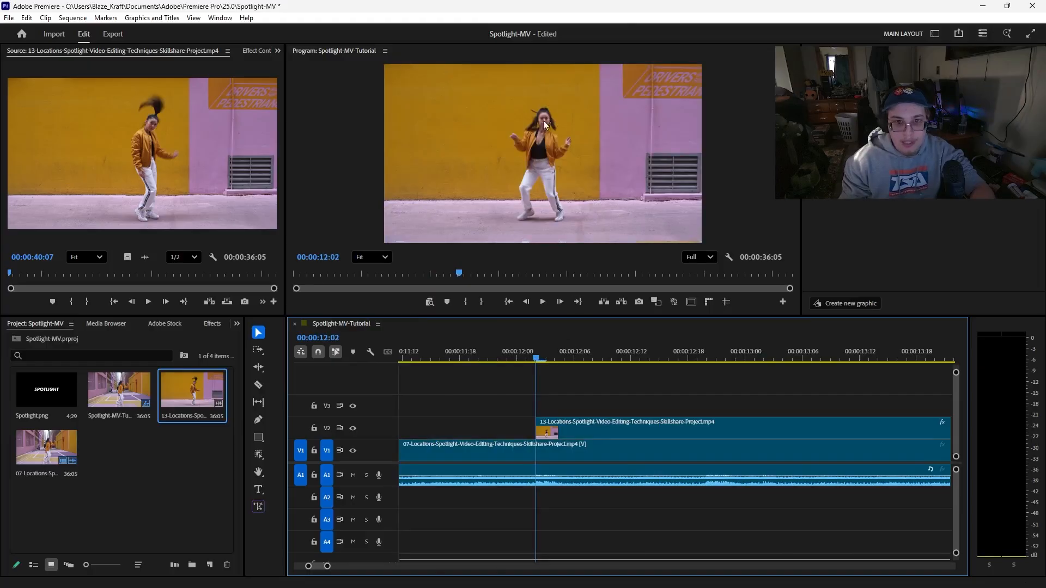
left_click(638, 302)
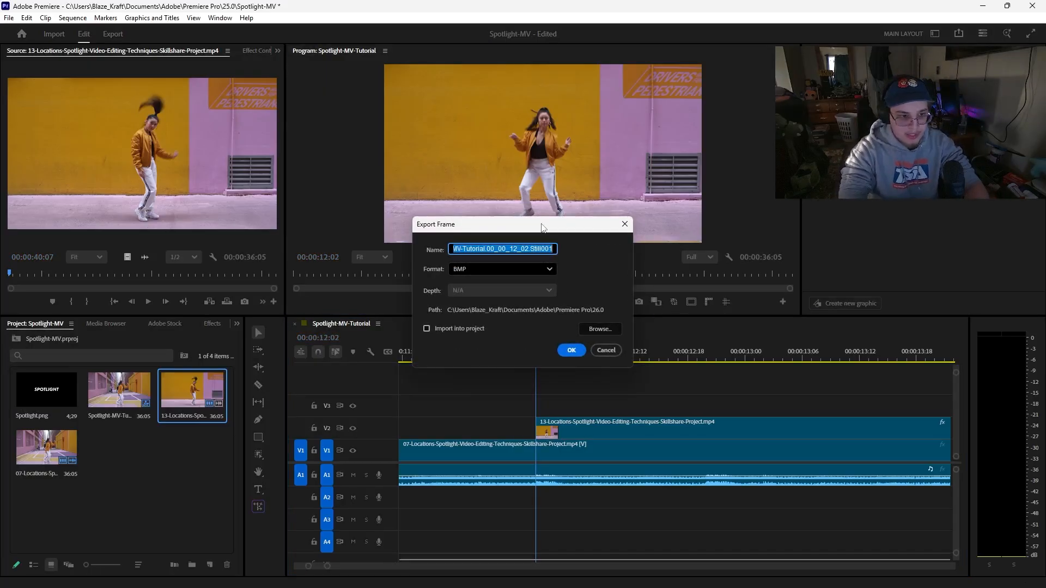
type("Trippy-Effect-Frame")
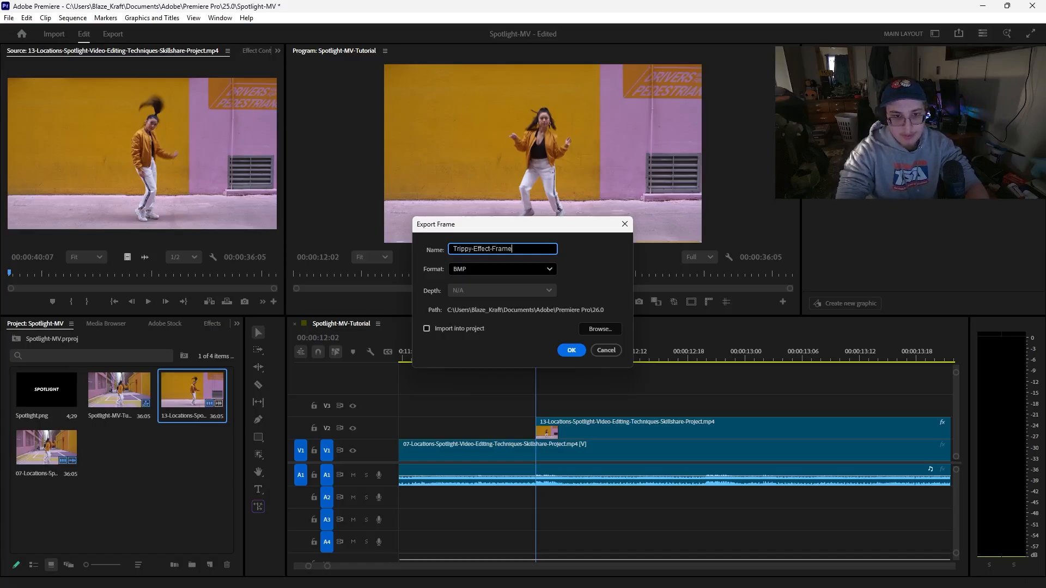
left_click(508, 272)
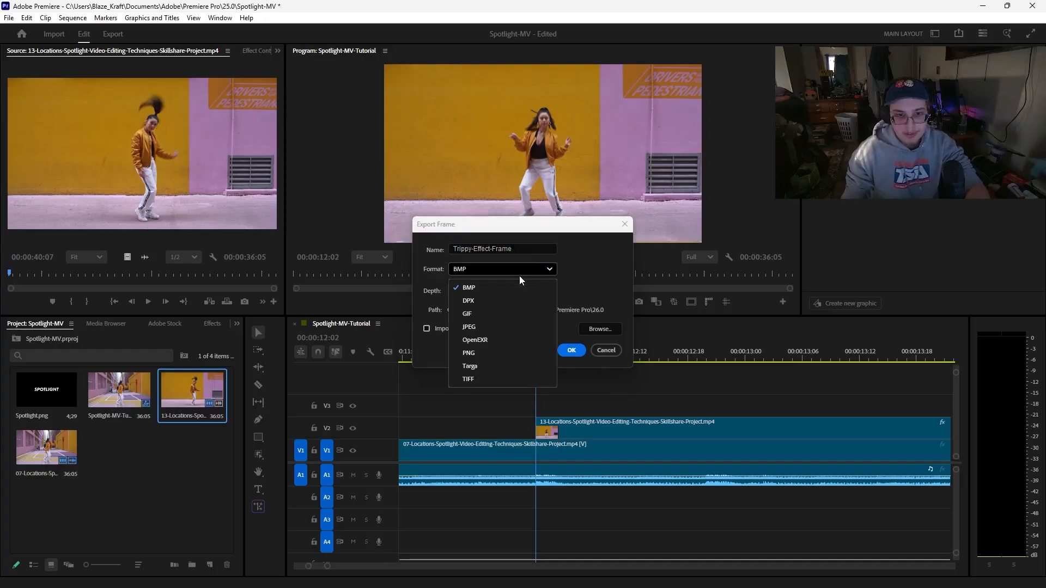
left_click(491, 325)
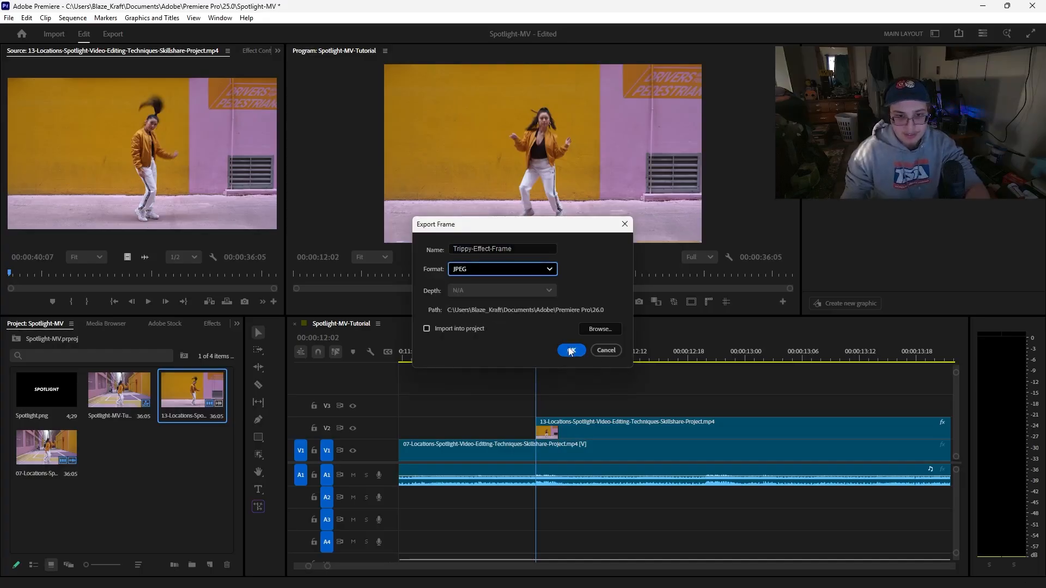
left_click(570, 350)
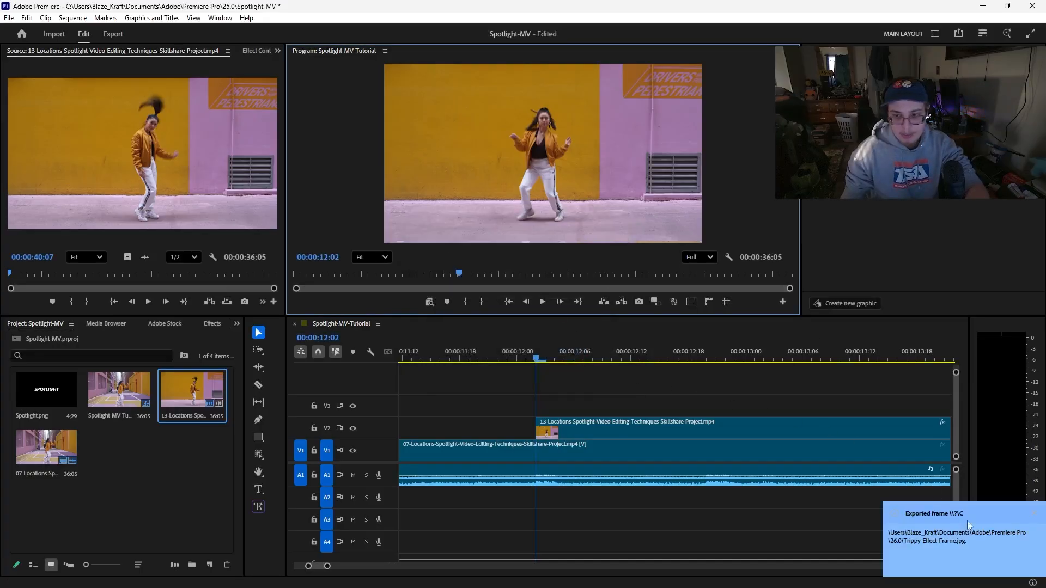
Open the exported frame's folder and import the Trippy-Effect-Frame image into the project.
left_click(948, 547)
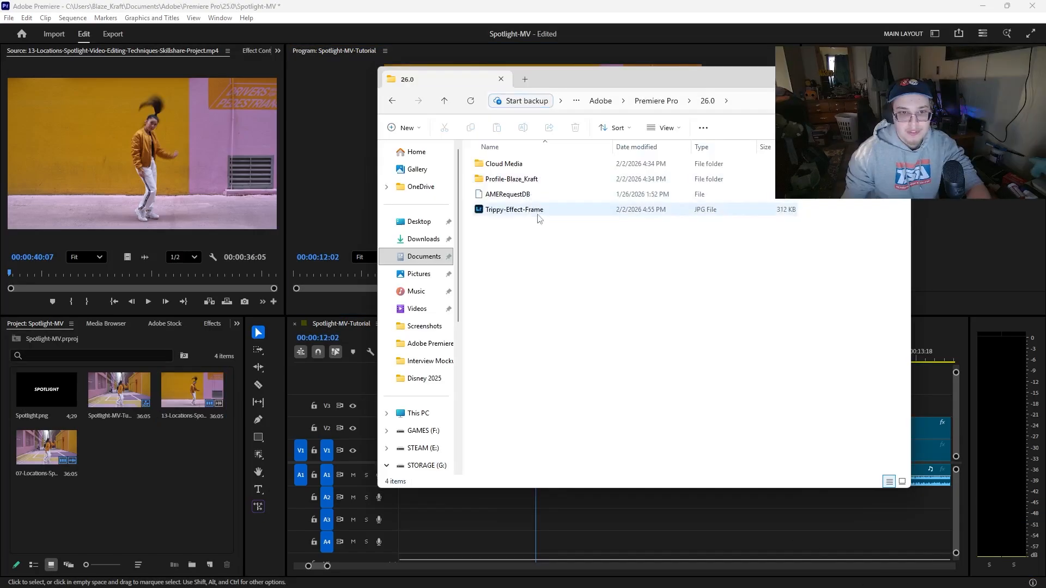
left_click(552, 213)
left_click_drag(551, 212, 130, 485)
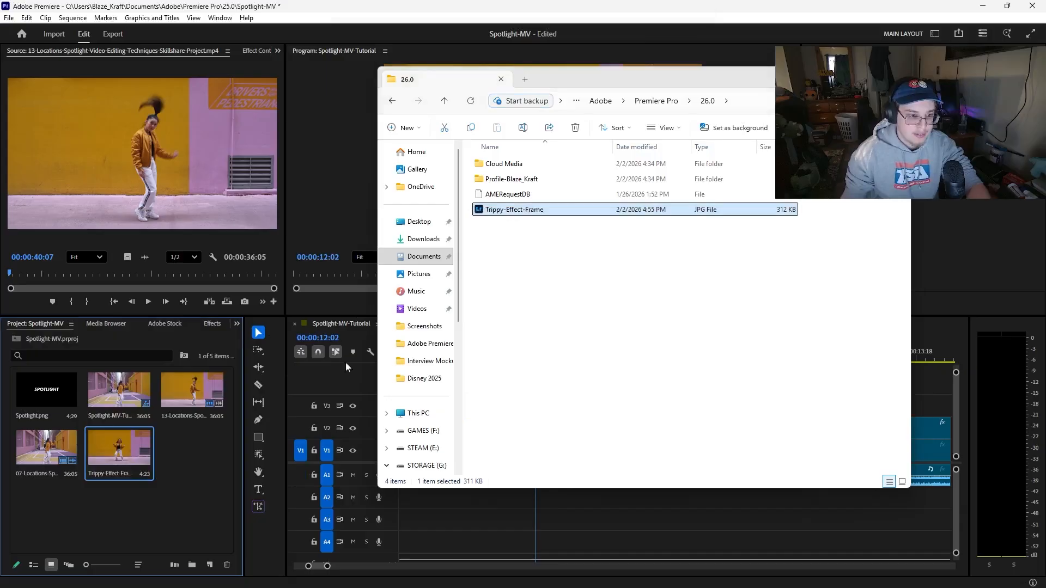
Place Trippy-Effect-Frame.jpg on V3 from about 00:00:11:16, split it at 00:00:12:02 and delete the part after the split.
left_click(122, 445)
left_click_drag(123, 445, 440, 407)
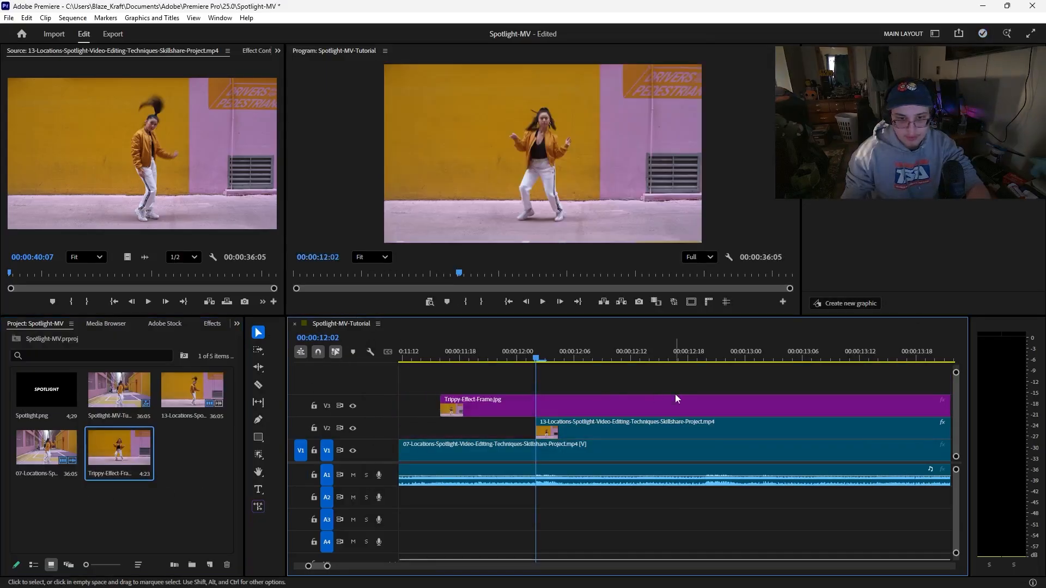
key("ctrl+k")
left_click(567, 409)
key("Delete")
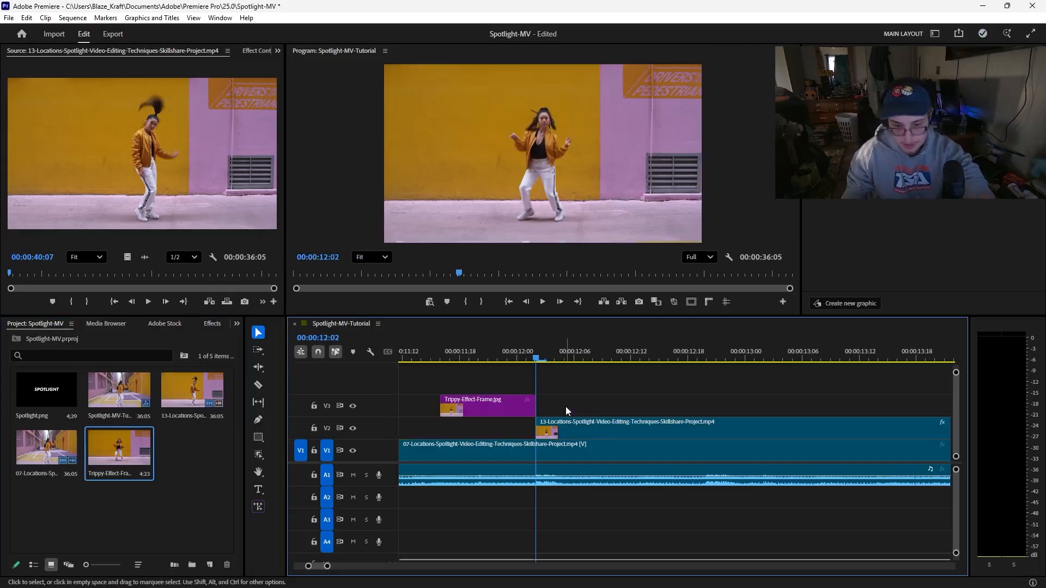
Move the trimmed Trippy-Effect-Frame still down to V2 and set the playhead at its start, 00:00:11:16.
left_click(494, 408)
key("alt+Down")
scroll(567, 385, "up", 3)
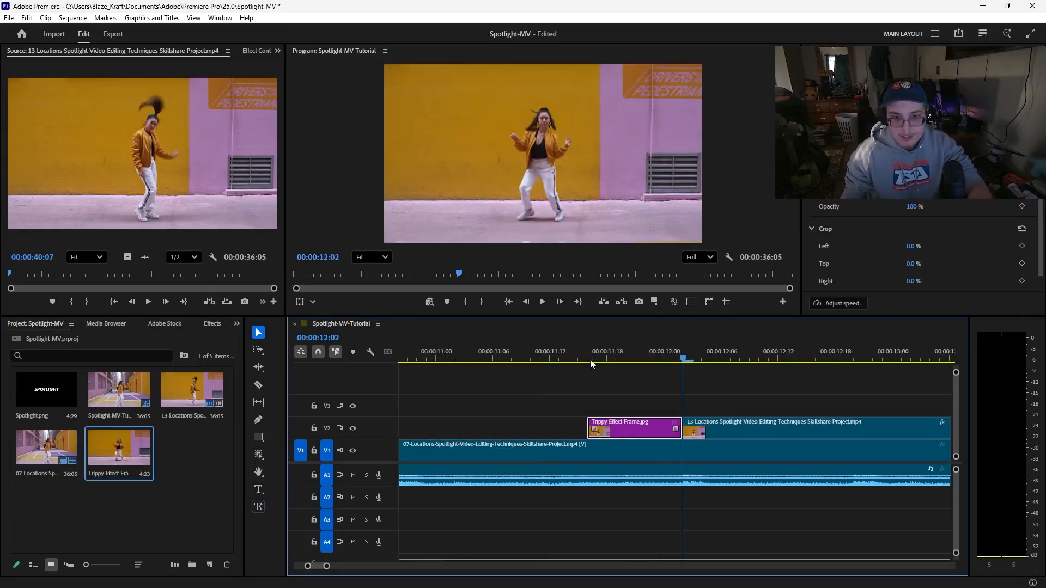
left_click(587, 361)
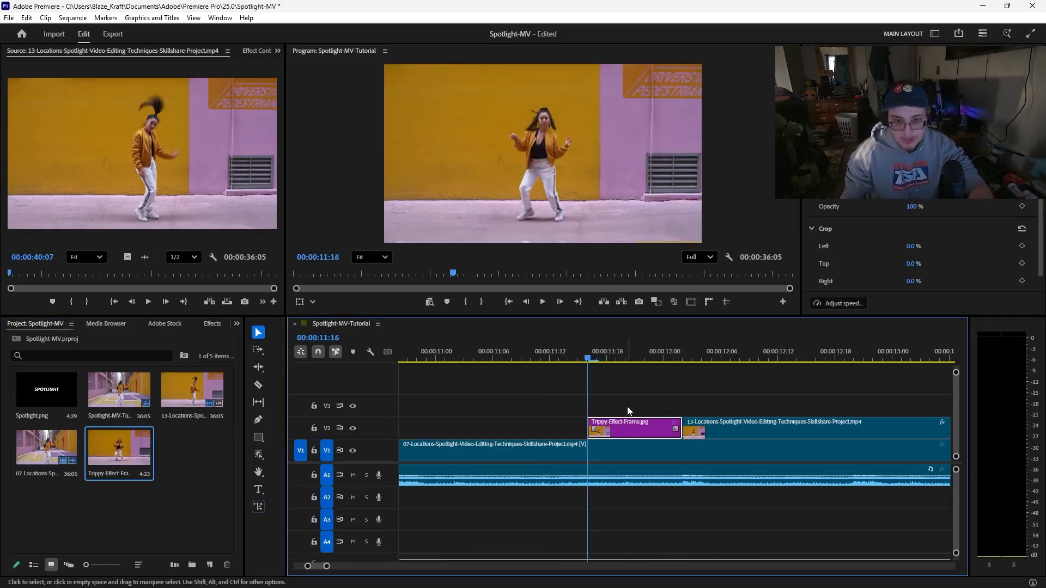
Trim the start of the Trippy-Effect-Frame still on V2 to 00:00:11:18, keeping its end against the 13-Locations clip at 00:00:12:02.
left_click_drag(673, 360, 686, 357)
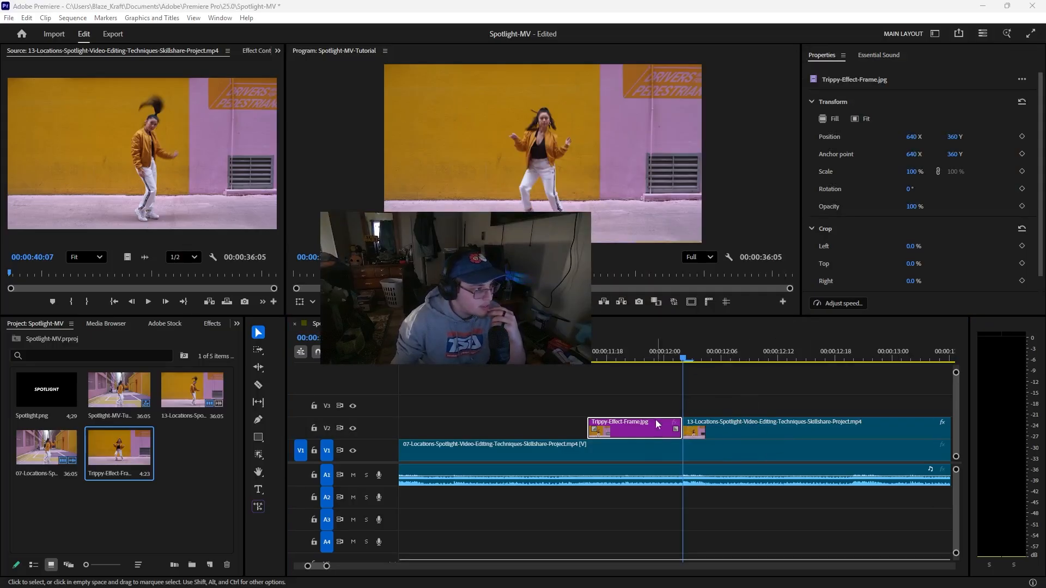
left_click_drag(643, 431, 595, 431)
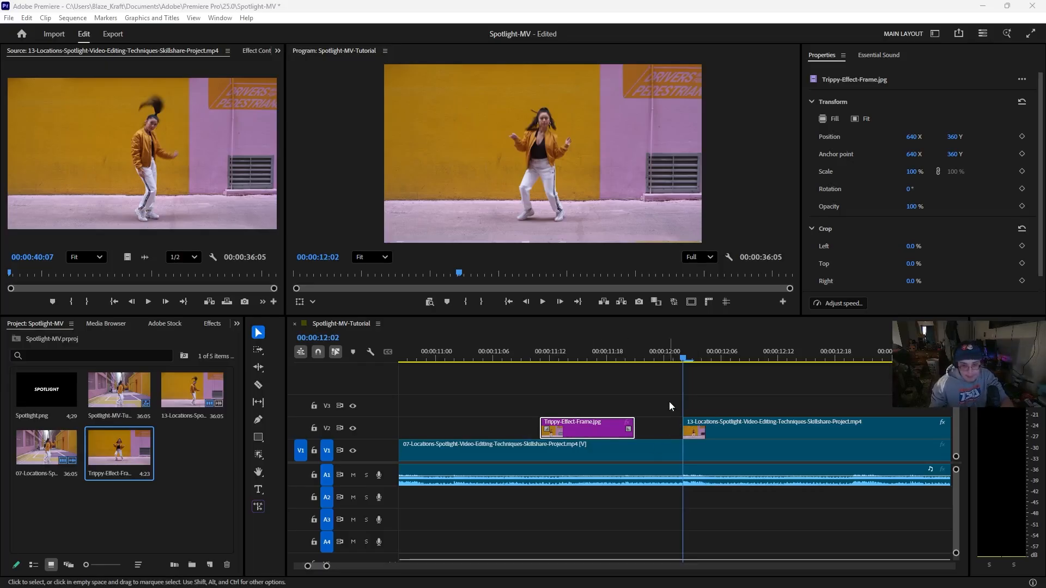
left_click(664, 367)
left_click_drag(681, 357, 606, 362)
key("Right")
key("Left")
key("Right")
left_click_drag(619, 423, 667, 424)
left_click_drag(595, 425, 608, 424)
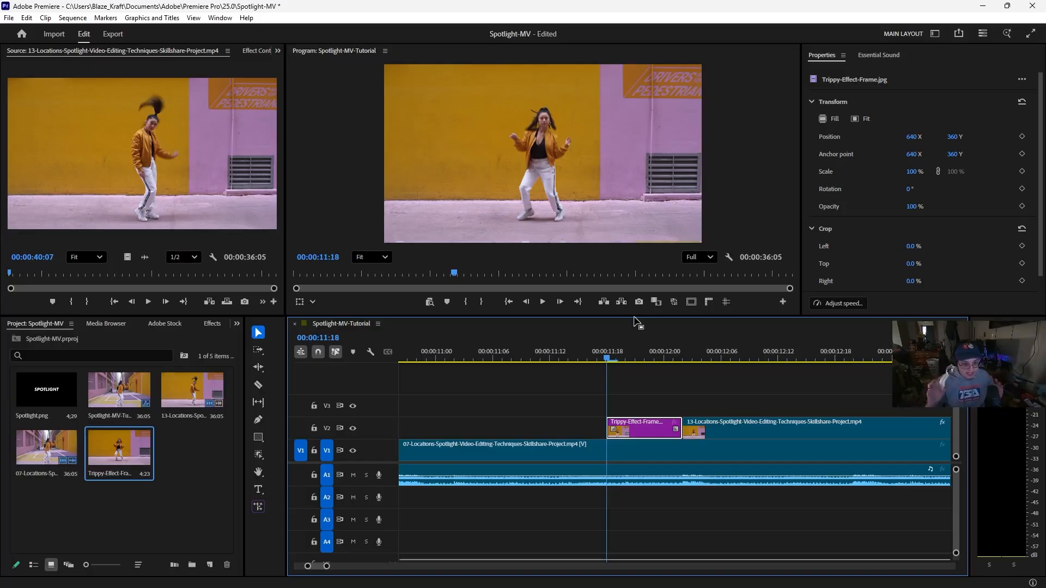
Create an object mask of the dancer in the still and assign it to the clip's Opacity, isolating her from the background.
left_click(260, 455)
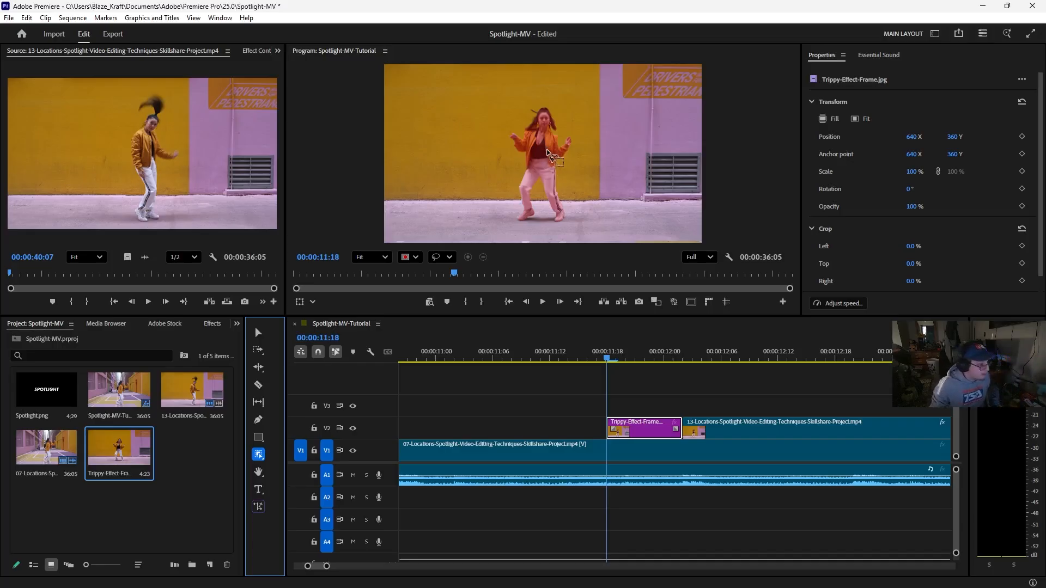
left_click(549, 150)
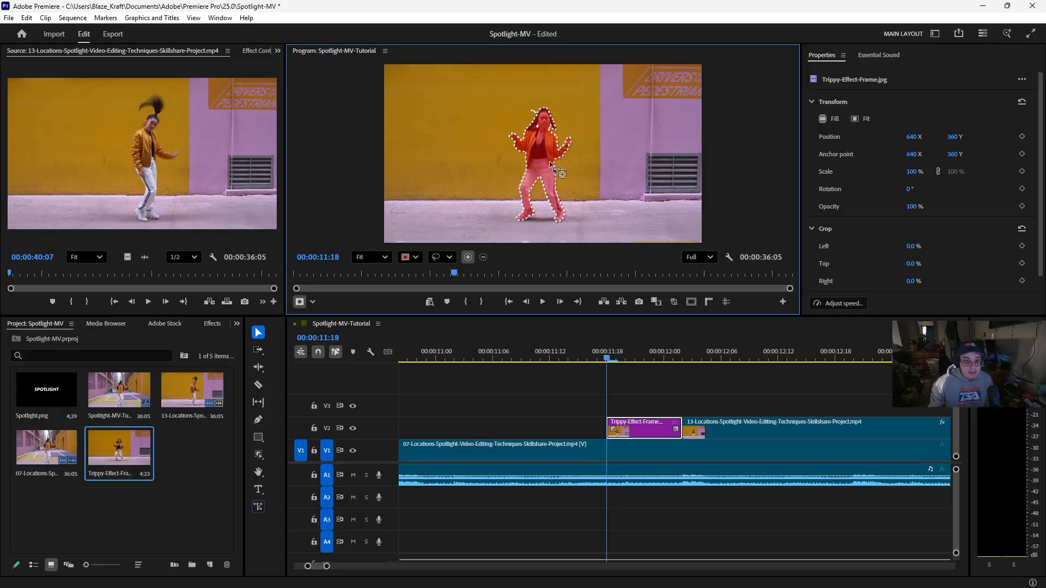
left_click(254, 51)
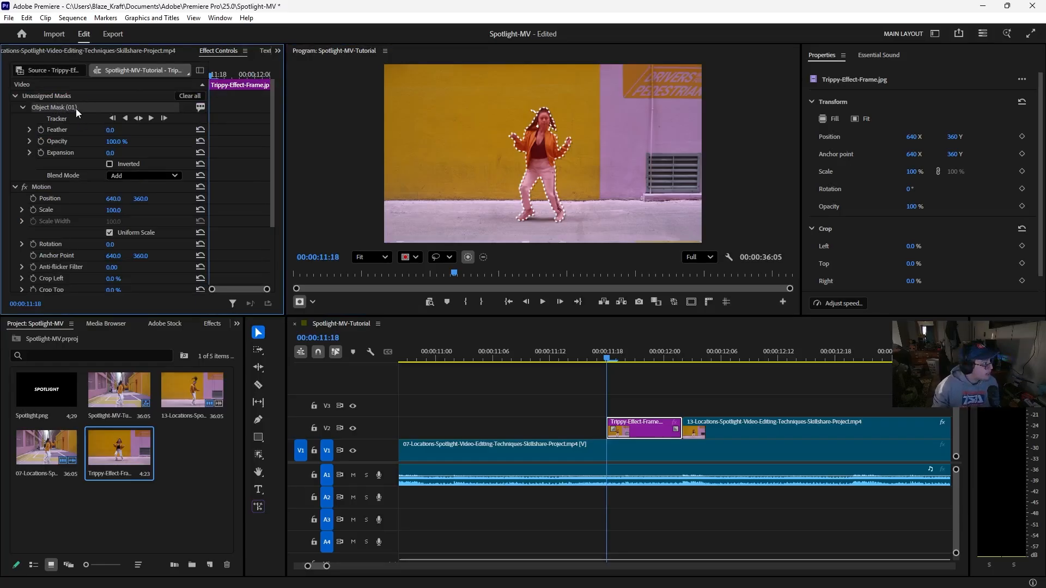
left_click(15, 187)
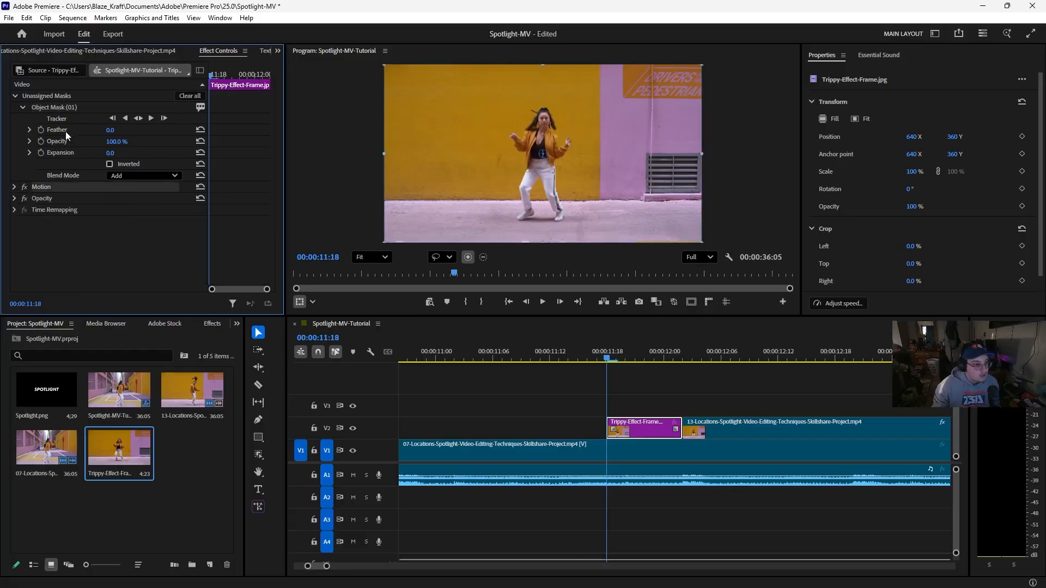
left_click(74, 104)
left_click_drag(73, 105, 60, 202)
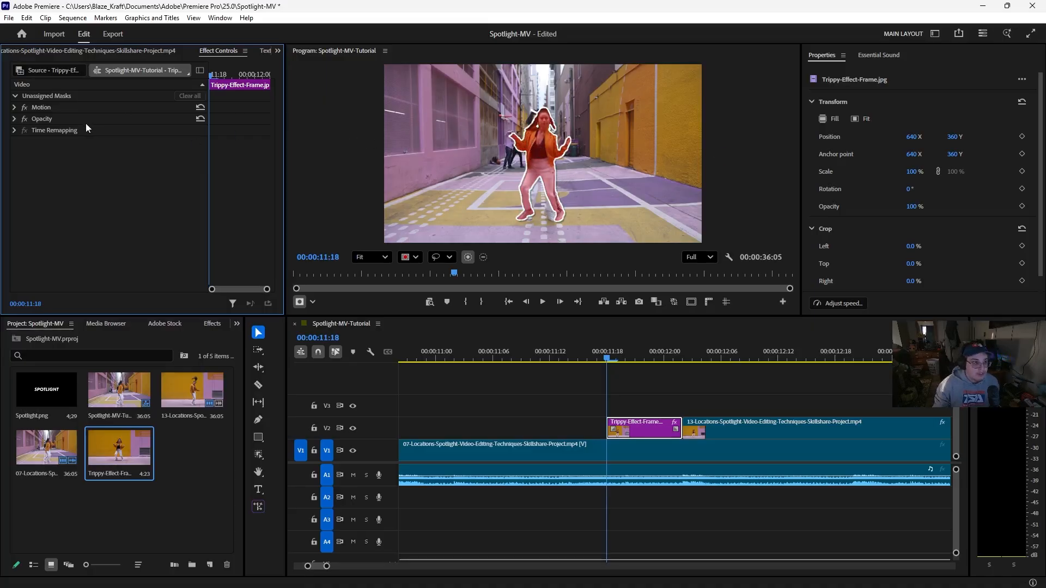
left_click(31, 121)
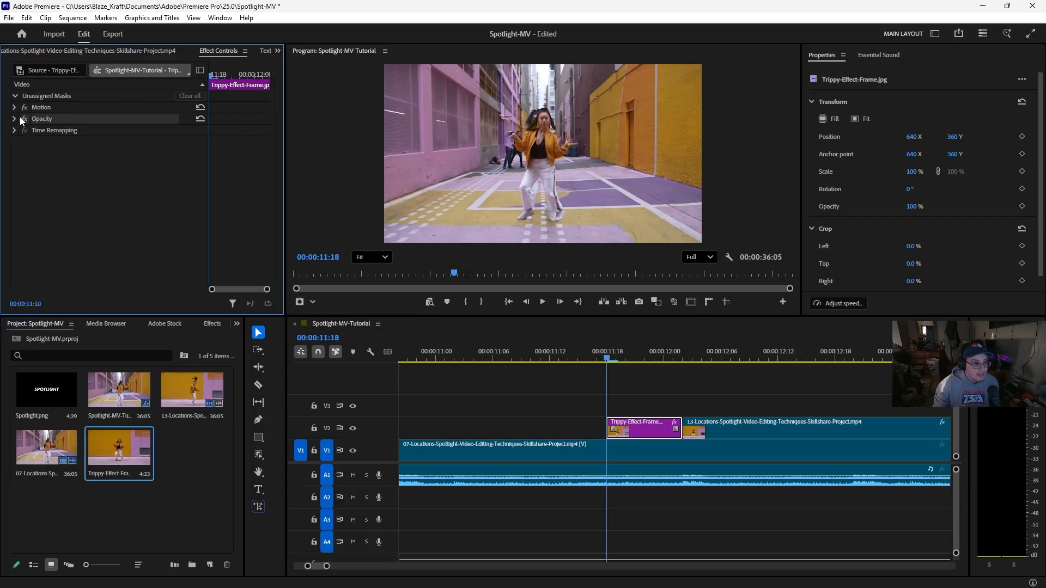
left_click(16, 118)
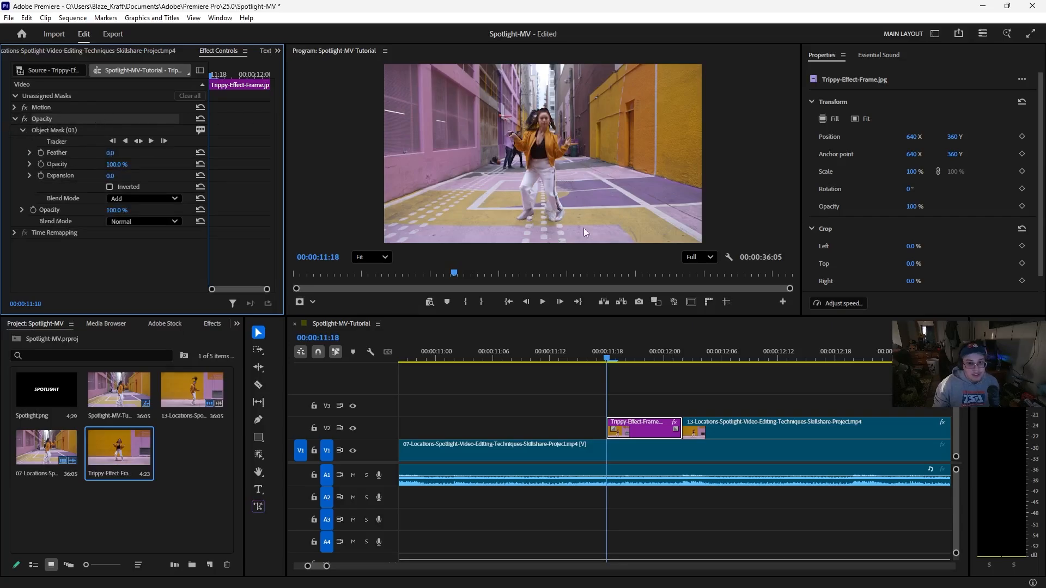
Shift the masked still out of frame to Position X 1417 and set a Position keyframe at 00:00:11:18.
left_click(626, 431)
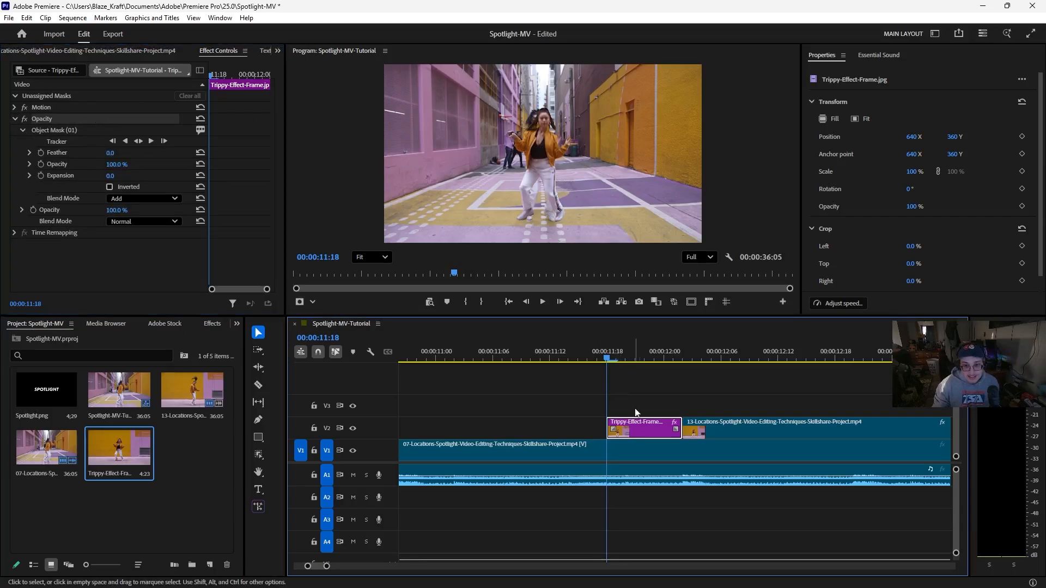
left_click(16, 108)
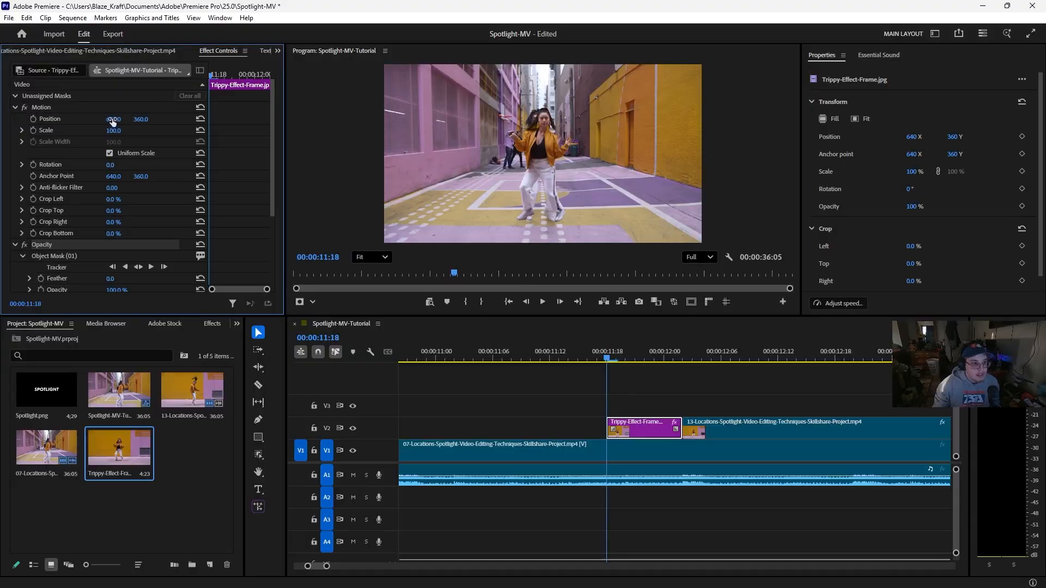
left_click_drag(113, 123, 250, 123)
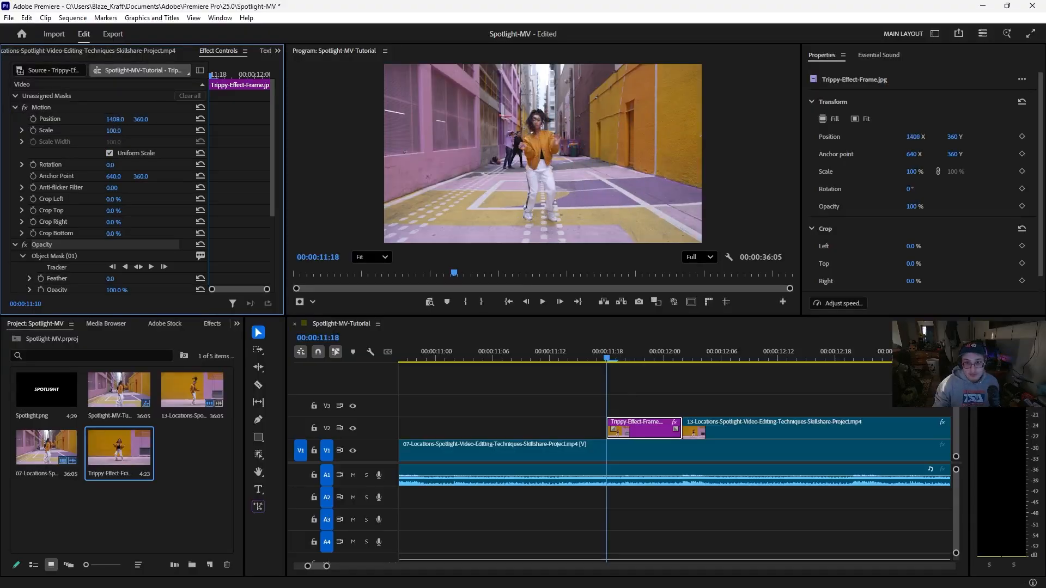
left_click(33, 120)
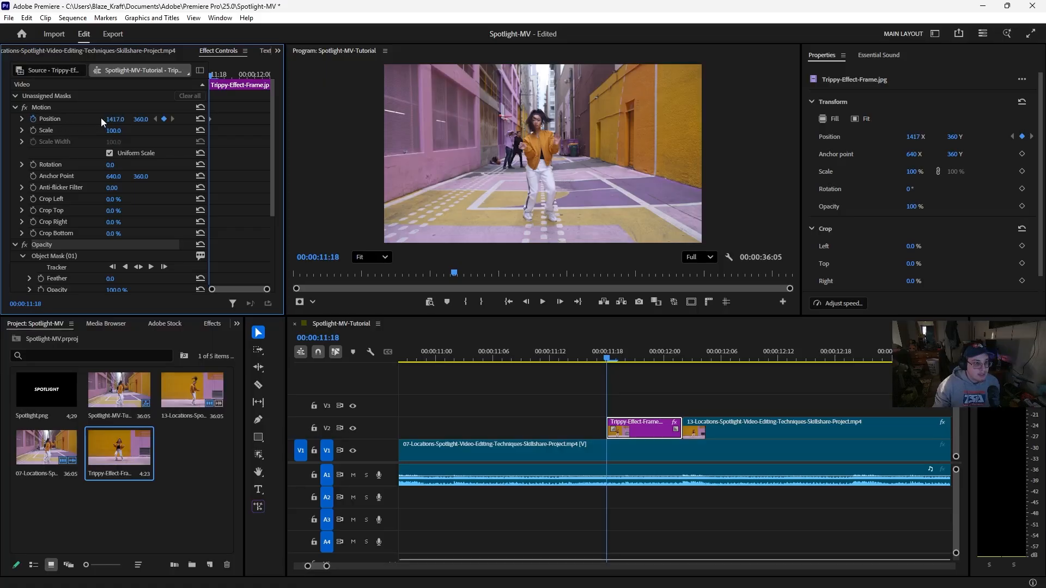
Keyframe the still's Position to X 640 at 00:00:12:02 and play back the slide-in.
left_click(682, 359)
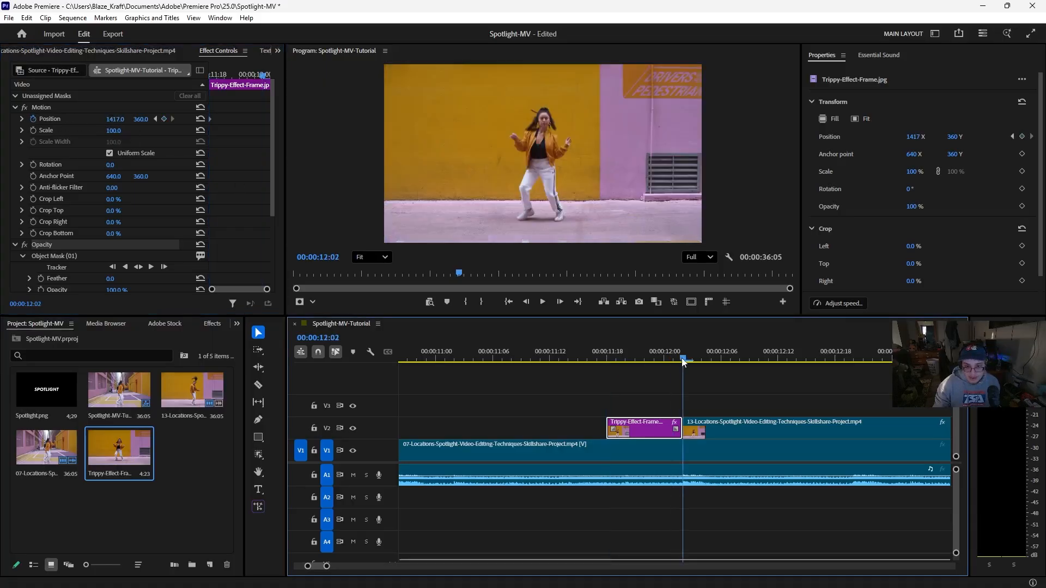
left_click(120, 119)
left_click_drag(120, 120, 209, 119)
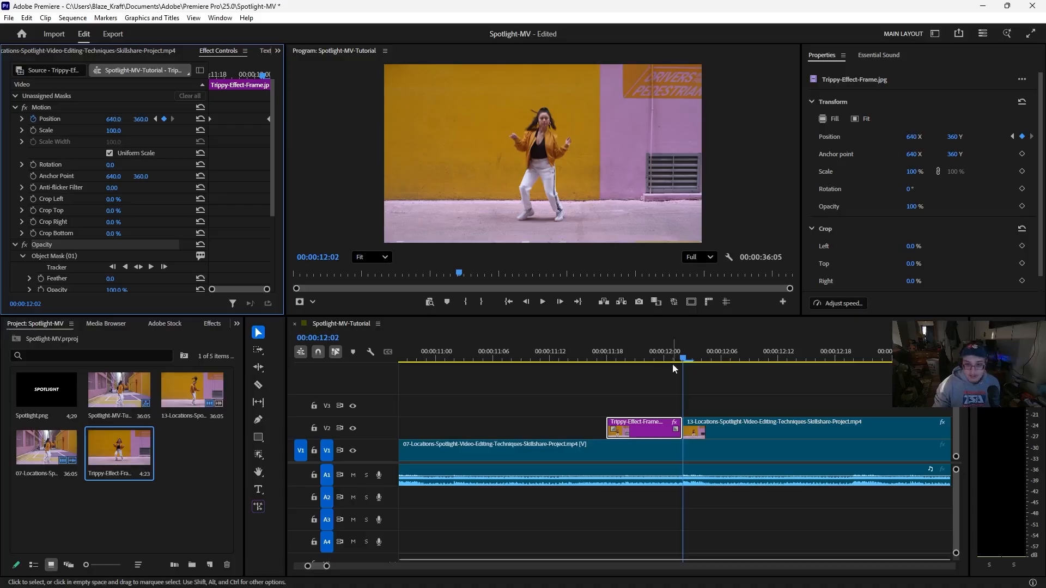
key("Left")
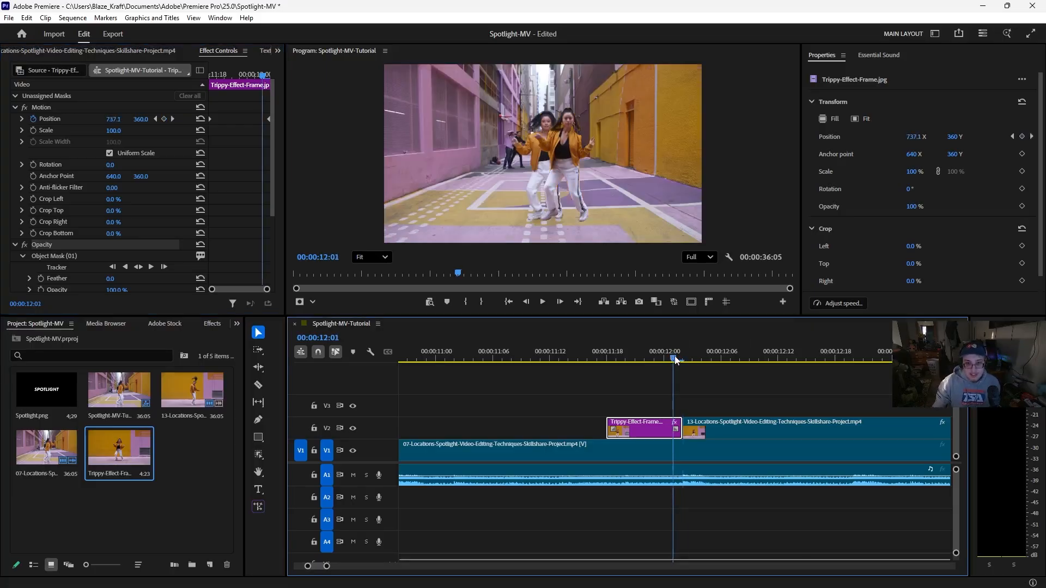
left_click_drag(675, 359, 610, 377)
key("space")
key("space")
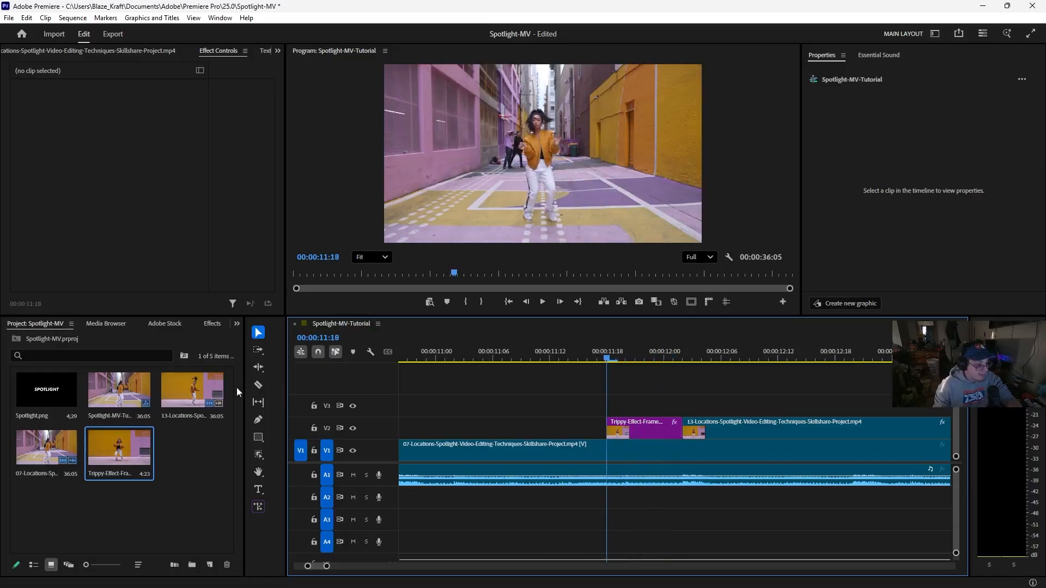
Find the Gaussian Blur video effect and apply it to the Trippy-Effect-Frame still on V2.
left_click(211, 324)
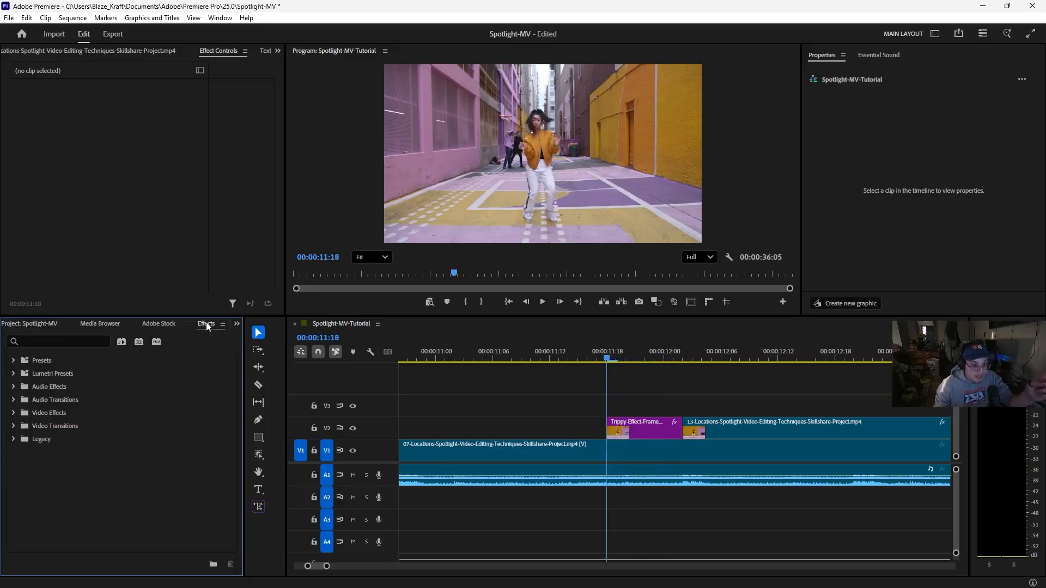
left_click(14, 413)
left_click(13, 414)
left_click(50, 338)
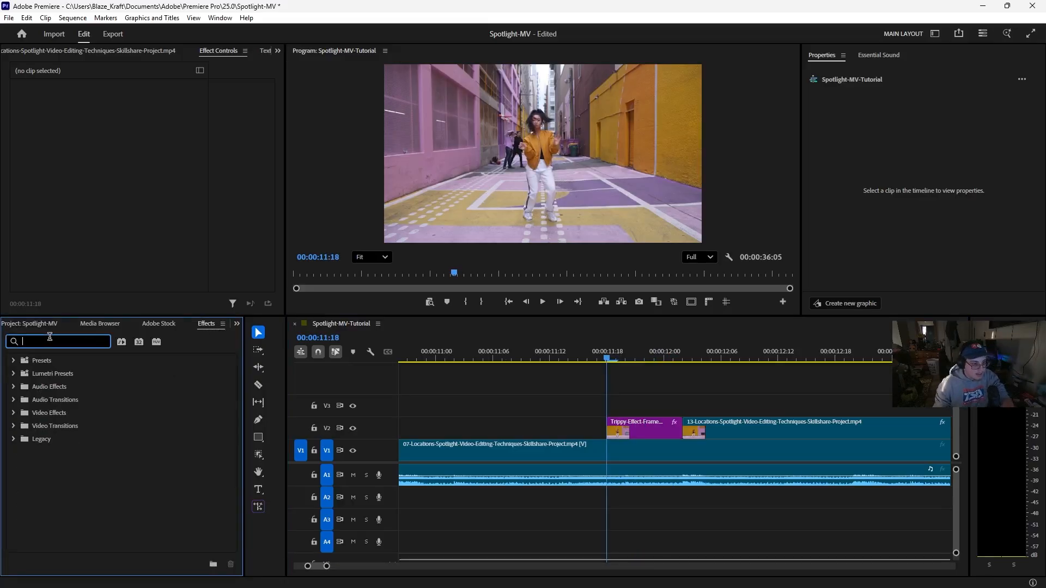
type("gau")
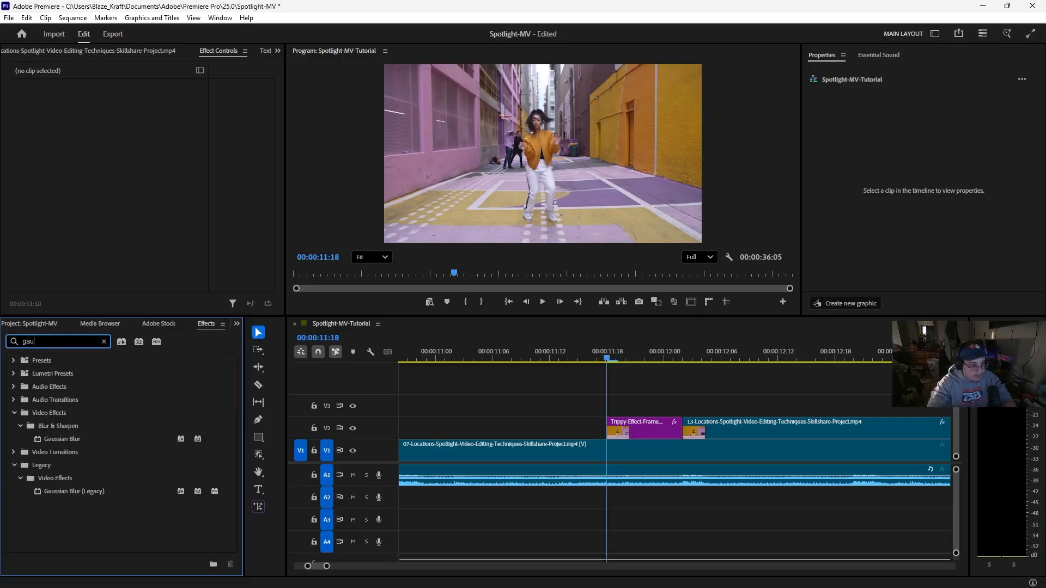
type("ss")
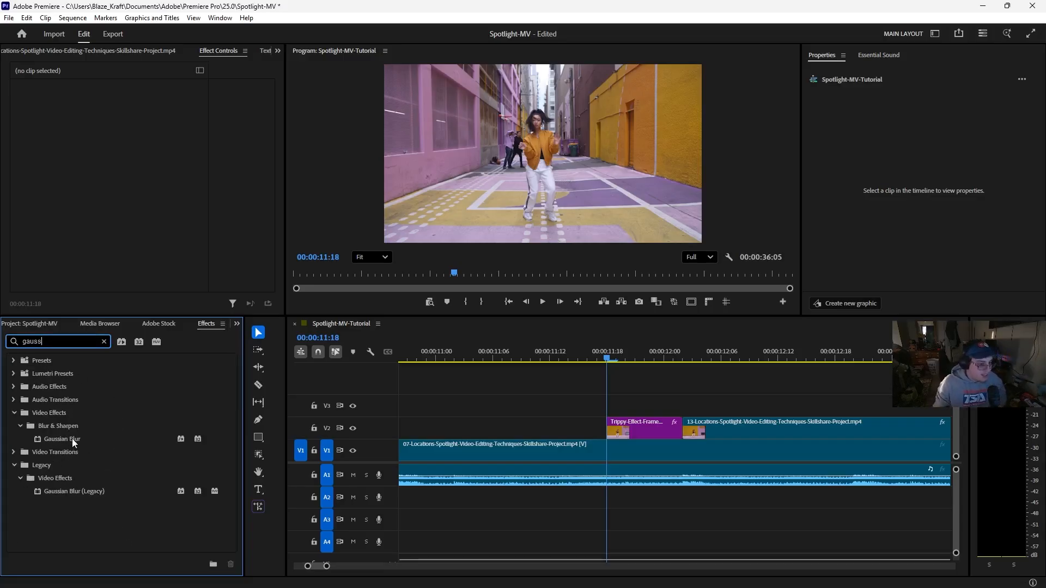
left_click_drag(68, 437, 624, 430)
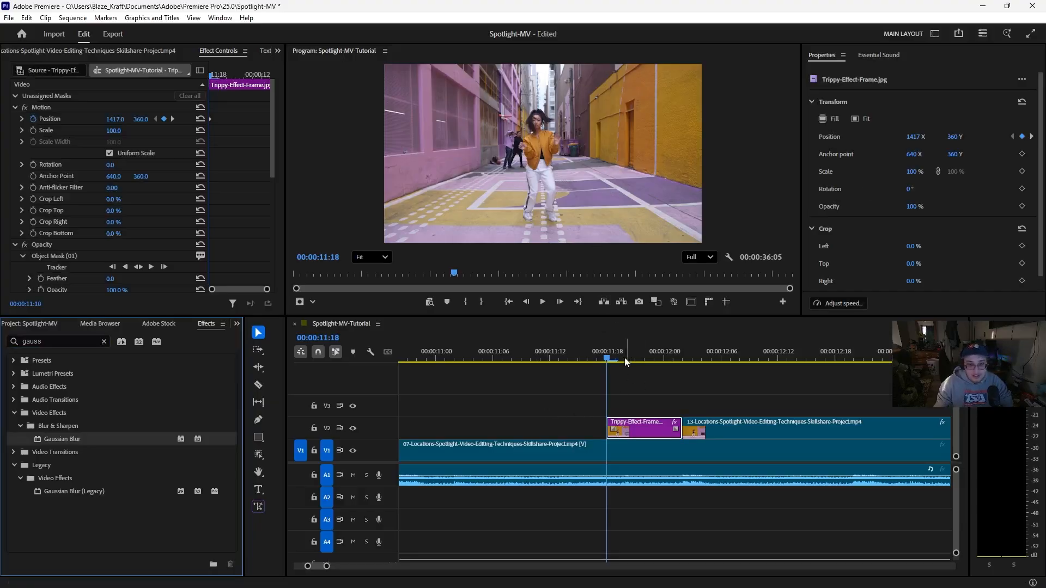
Set the still's Gaussian Blur Amount to 8 and turn off Uniform Blur, checking it at 00:00:11:22.
left_click_drag(625, 362, 650, 365)
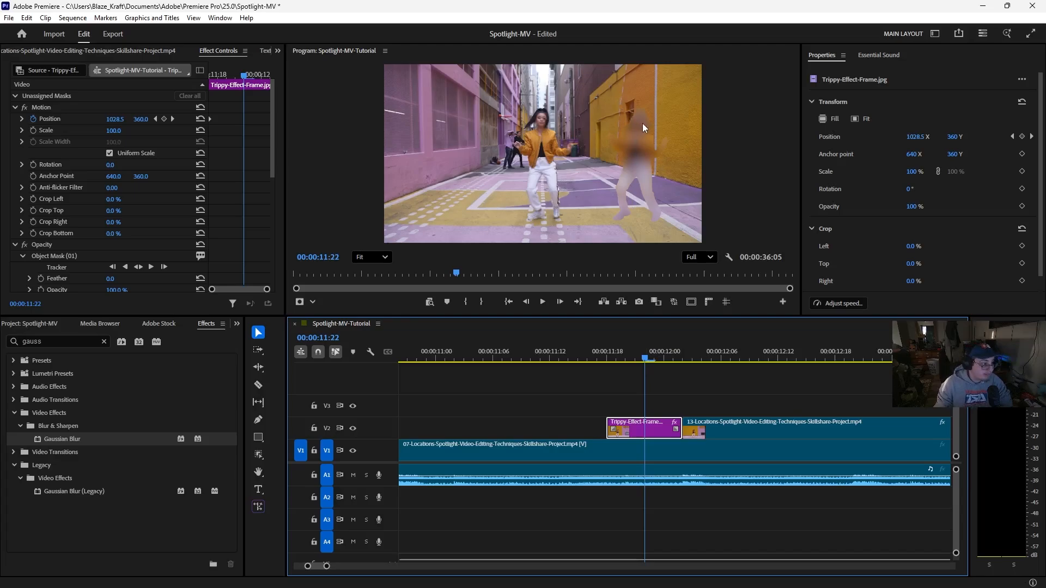
scroll(102, 165, "down", 1)
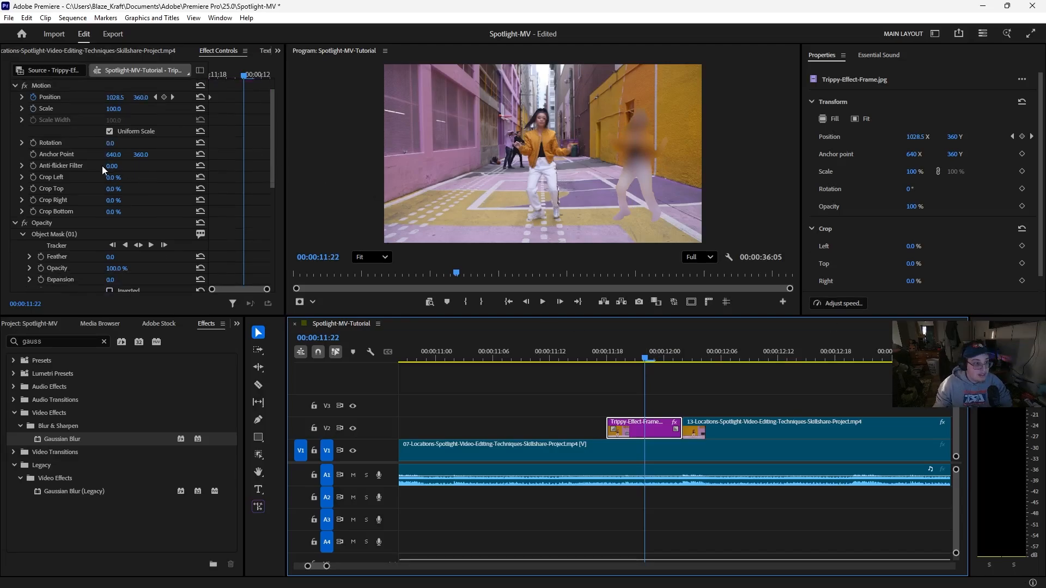
left_click(14, 85)
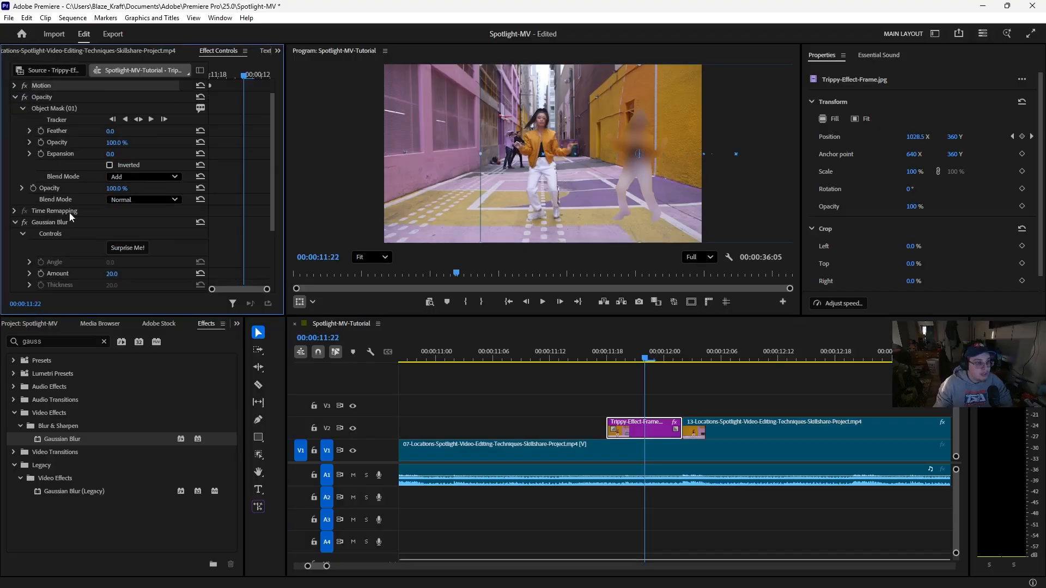
left_click(23, 108)
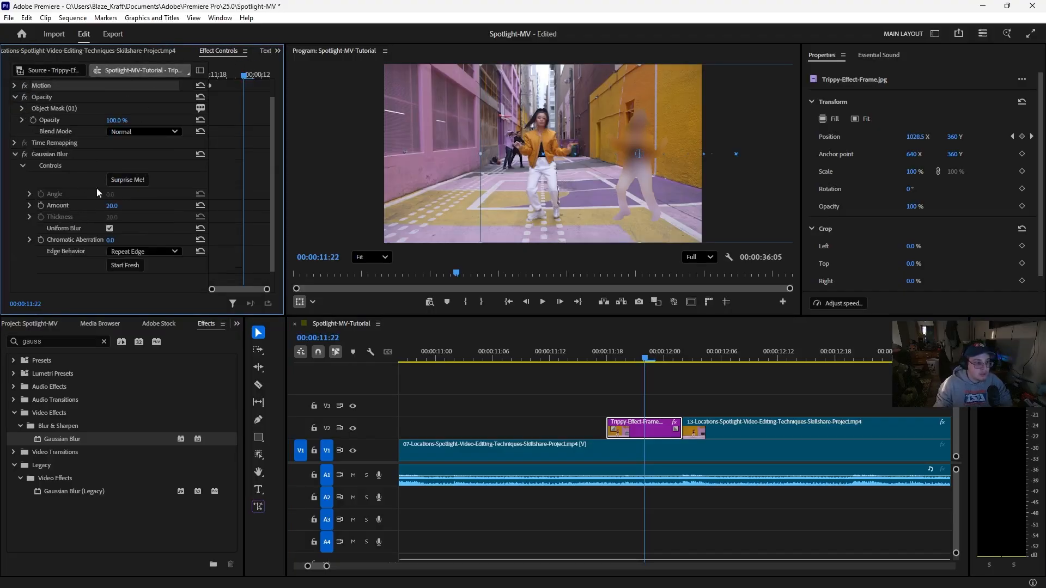
left_click_drag(113, 206, 113, 206)
left_click(109, 228)
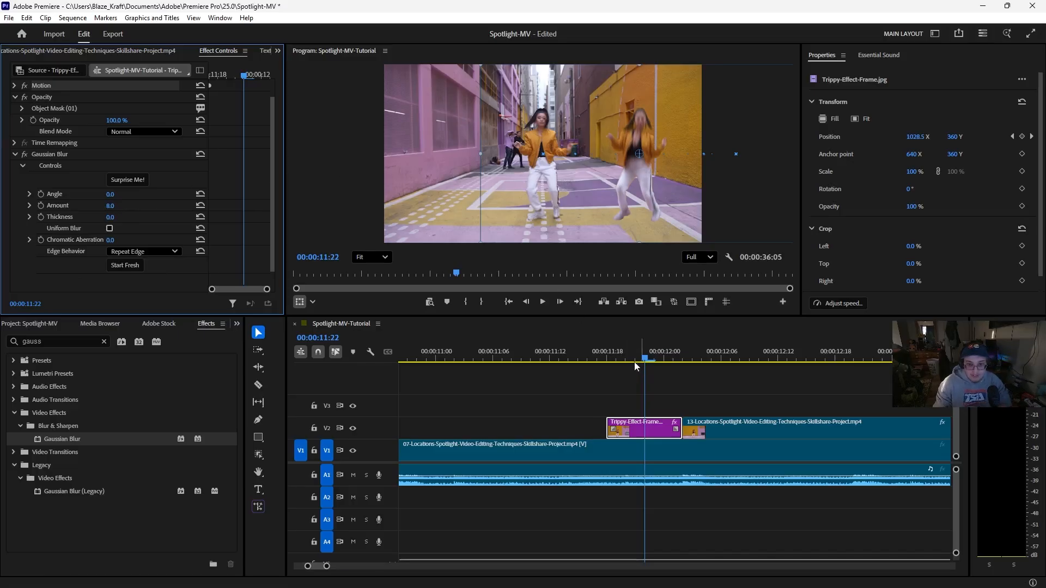
Keyframe the Gaussian Blur Amount from 8 at 00:00:11:18 to 0 at the still's end and play back the transition.
left_click_drag(631, 360, 610, 361)
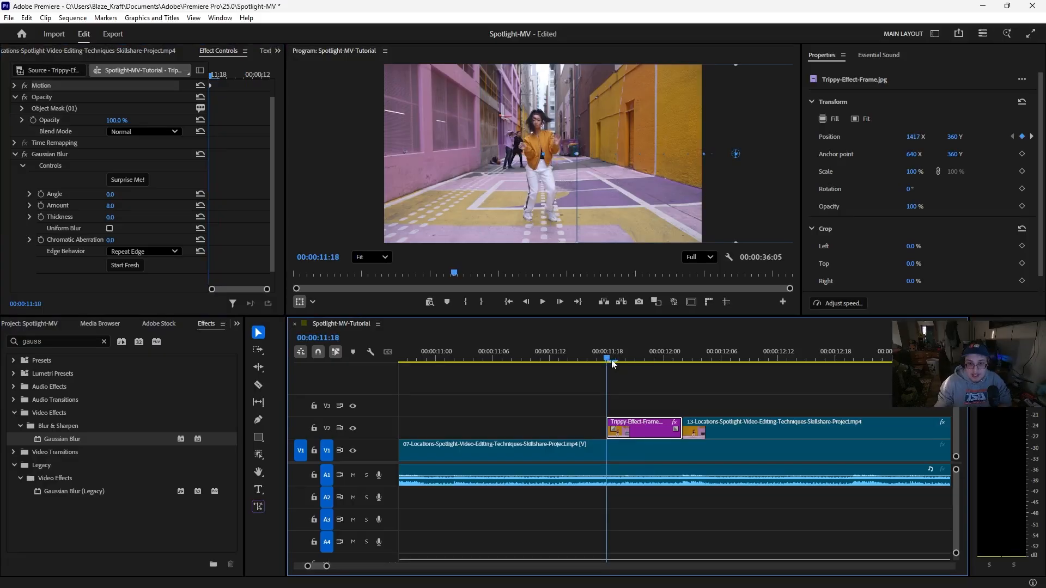
mouse_move(612, 364)
left_mouse_down()
mouse_move(686, 366)
mouse_move(591, 364)
left_mouse_up()
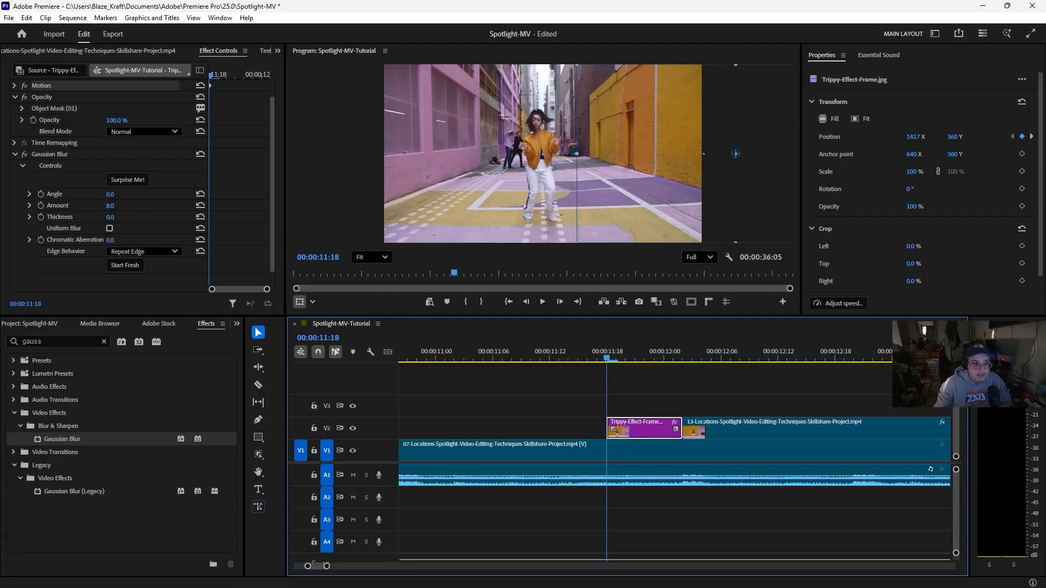
left_click(42, 206)
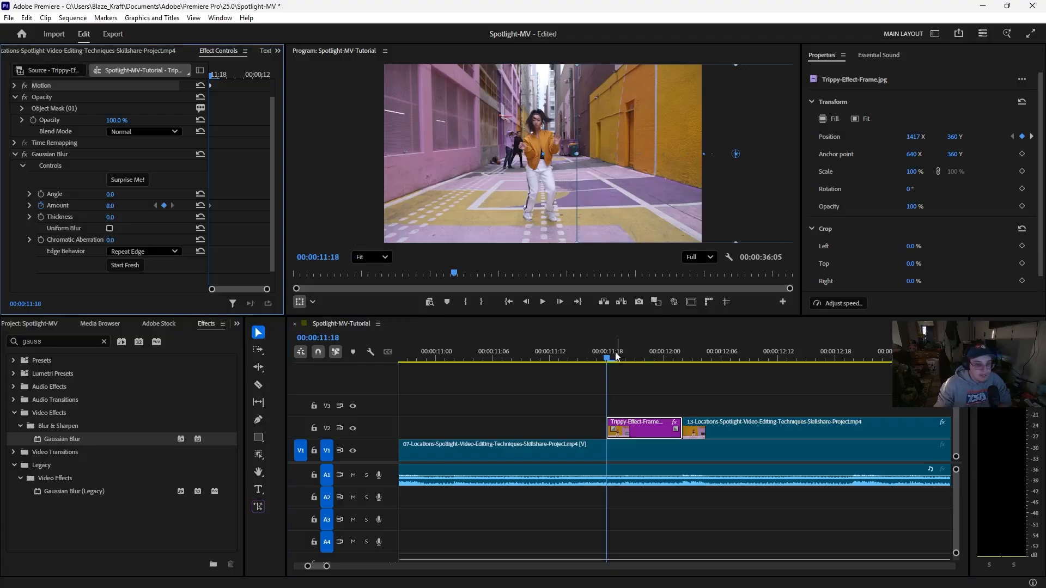
left_click_drag(674, 360, 548, 354)
left_click(129, 217)
key("space")
key("space")
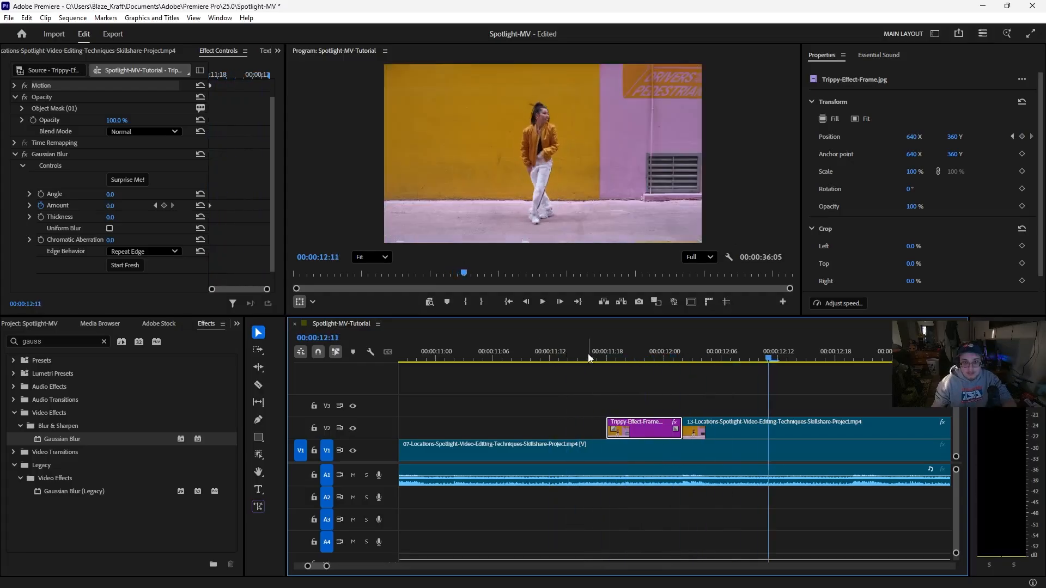
Nest the Trippy-Effect-Frame still at 00:00:11:18 on V2 as Nested-Trippy-Effect and check it at 00:00:11:19.
mouse_move(611, 366)
left_mouse_down()
mouse_move(599, 370)
mouse_move(679, 378)
mouse_move(609, 377)
left_mouse_up()
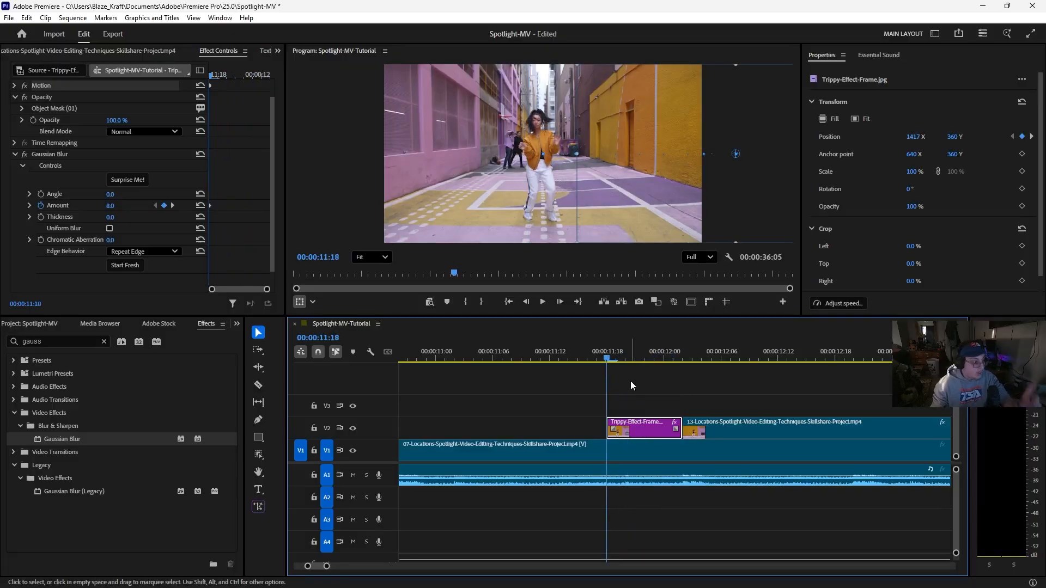
right_click(643, 427)
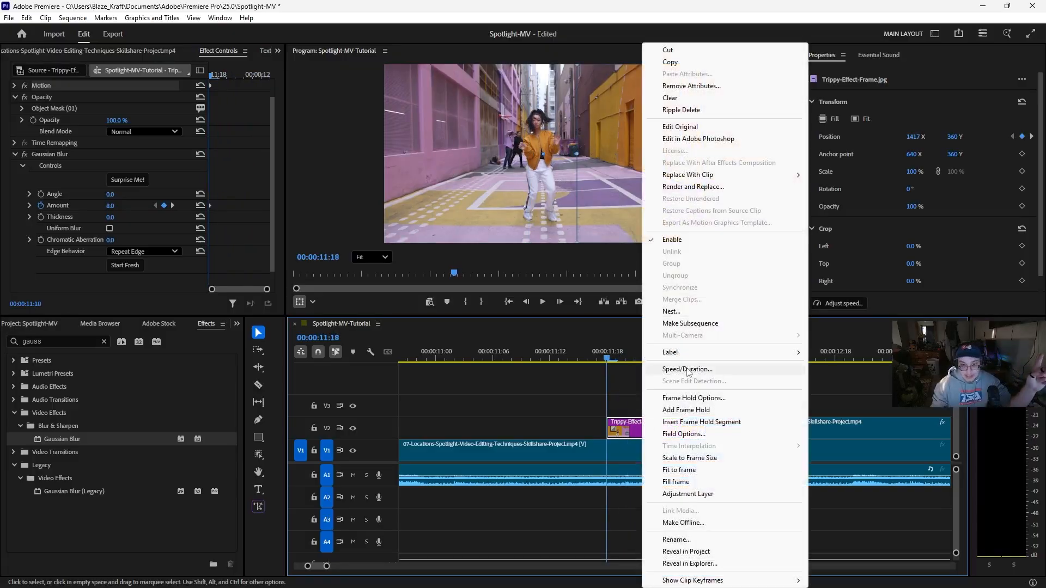
left_click(702, 313)
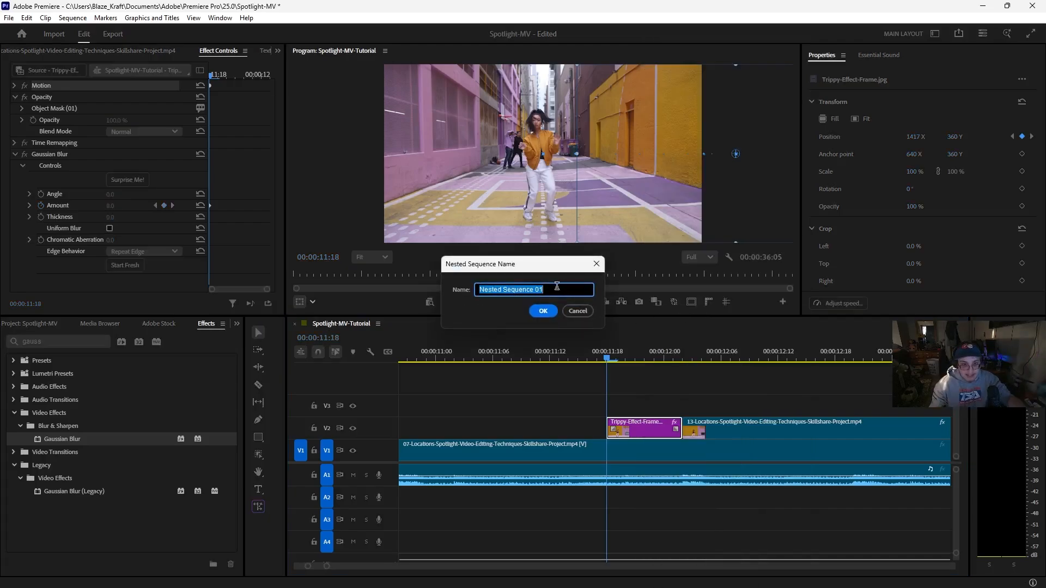
type("Nes")
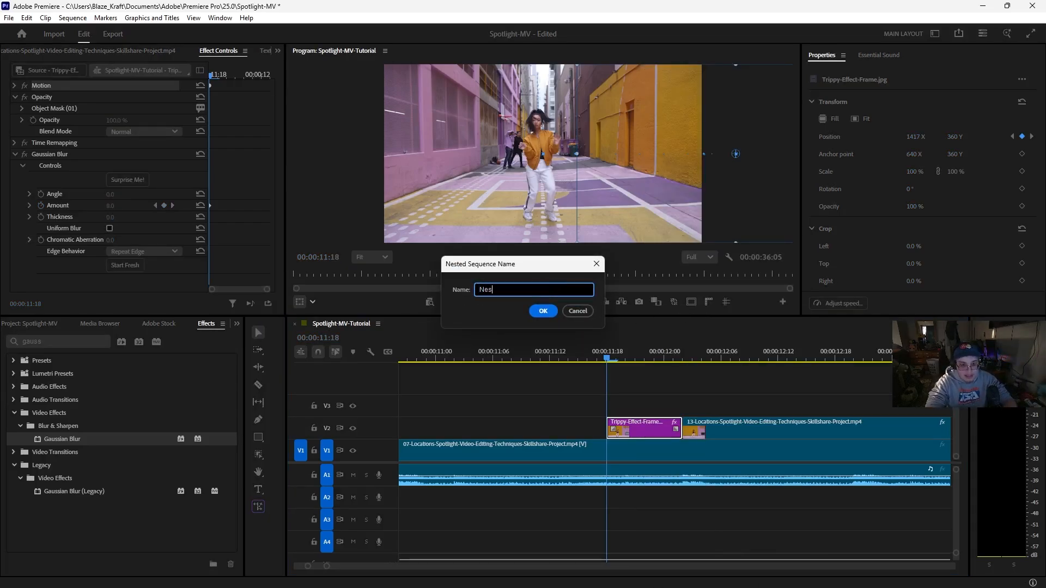
type("ted ")
type("Trippy-")
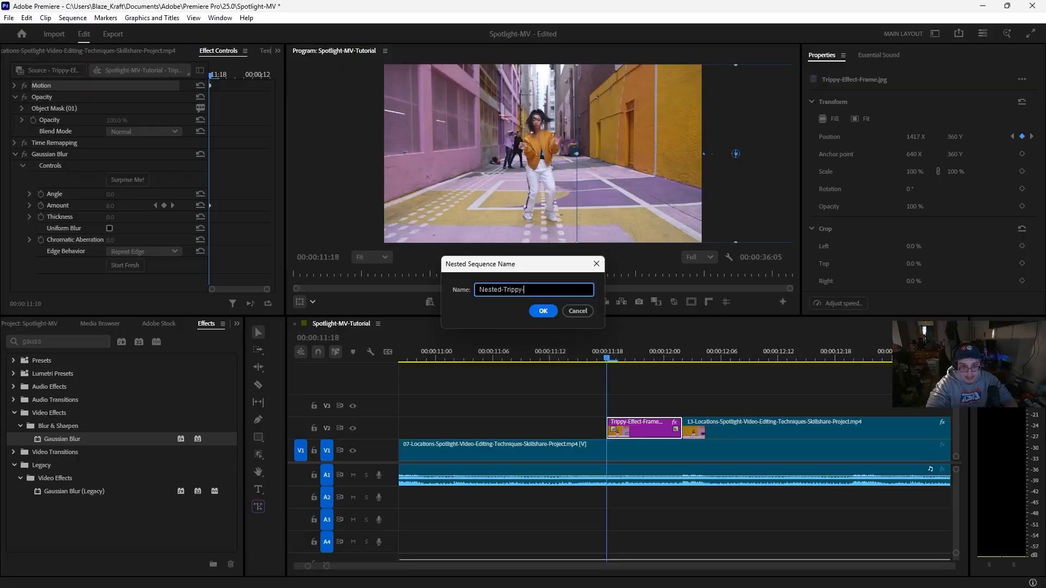
type("Effect")
key("Return")
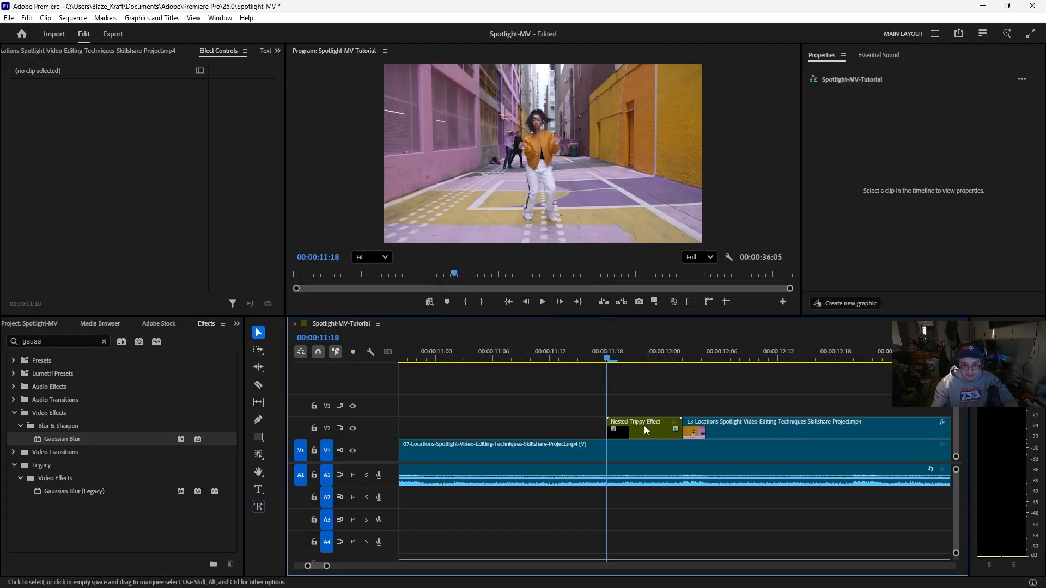
left_click_drag(615, 360, 617, 369)
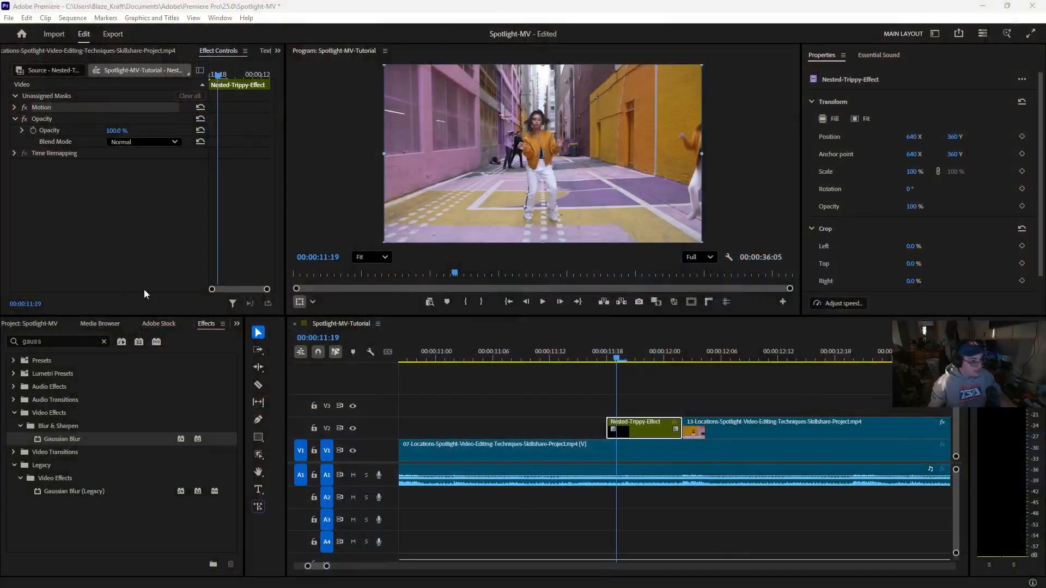
Replace the effects search term with Echo.
left_click(103, 342)
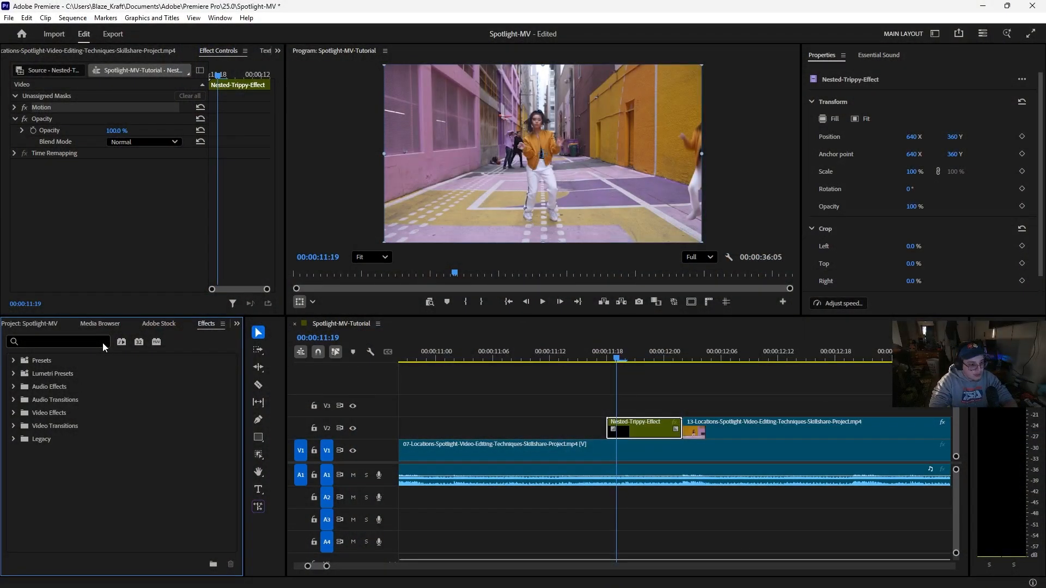
left_click(265, 339)
left_click(258, 333)
left_click(75, 341)
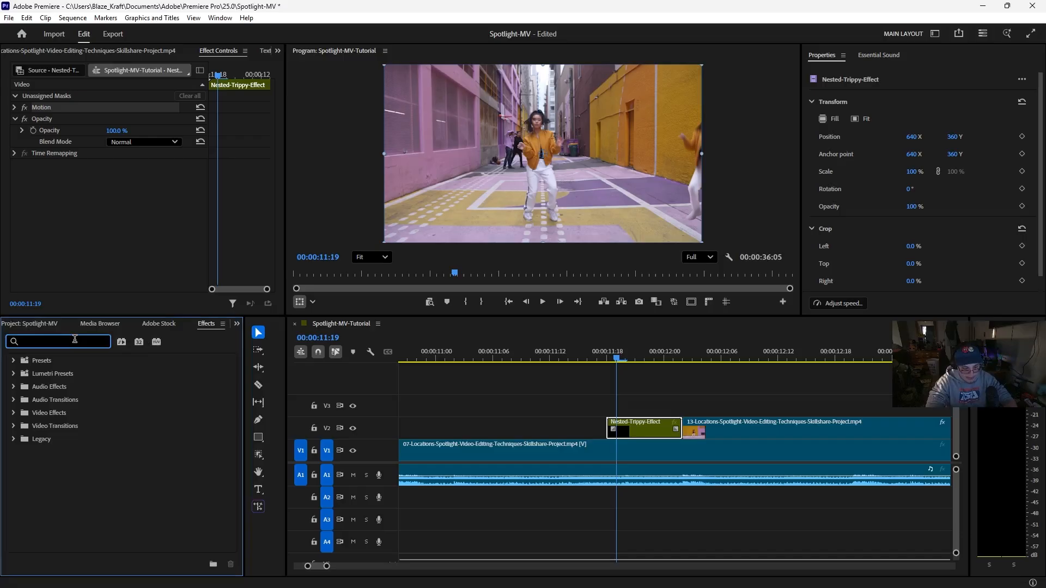
type("Echo")
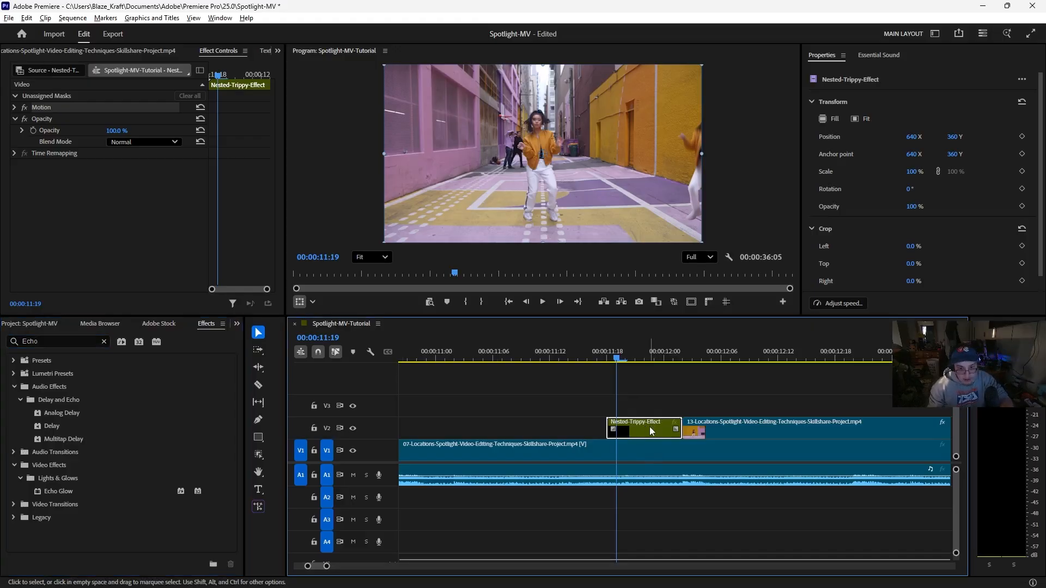
Stack three copies of Nested-Trippy-Effect on the tracks above V2, each starting one frame later, and play back the transition from 00:00:11:11.
left_click_drag(649, 427, 674, 371)
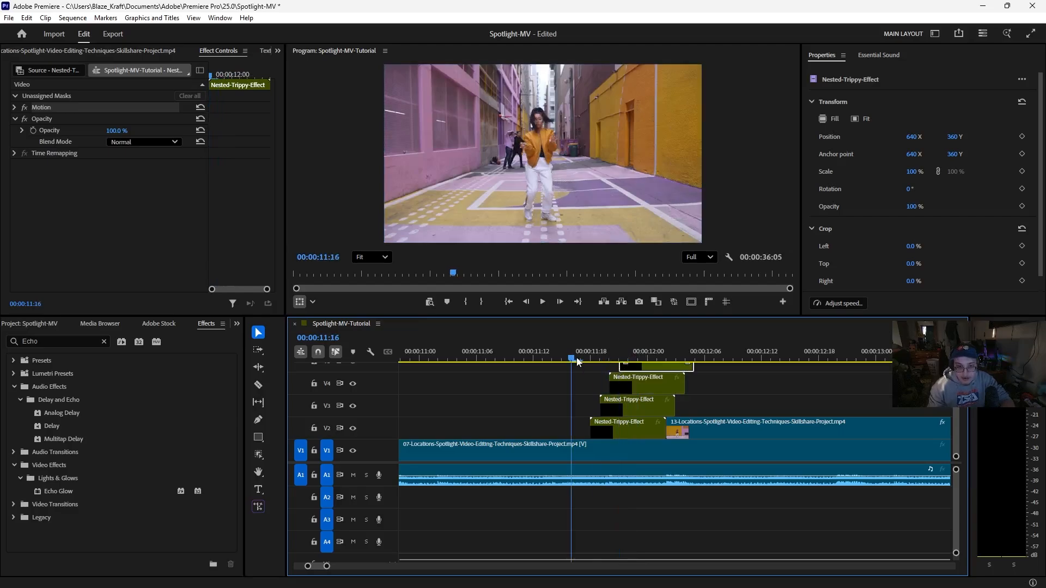
left_click_drag(603, 365, 524, 368)
left_click(739, 393)
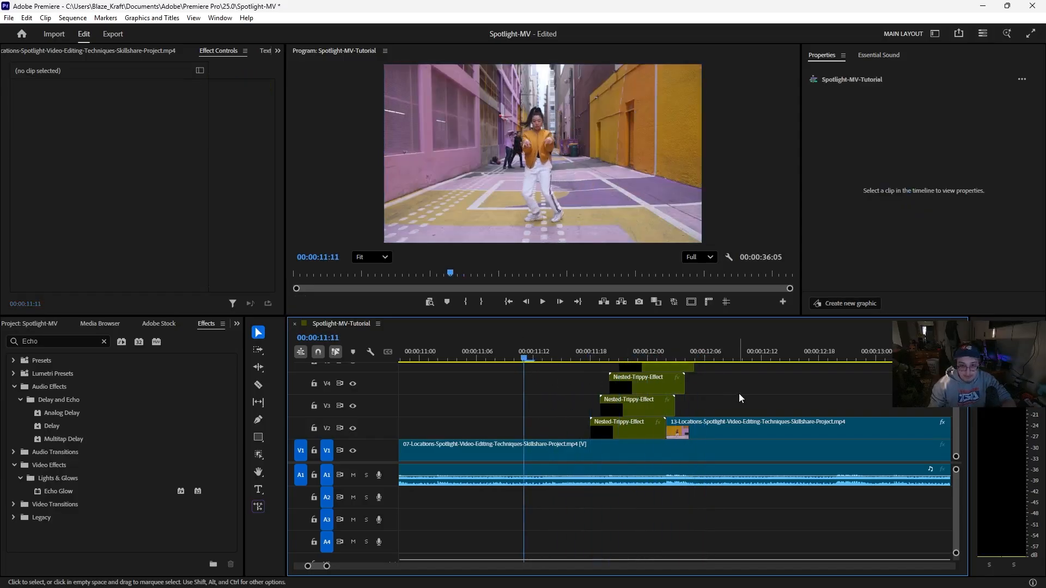
key("space")
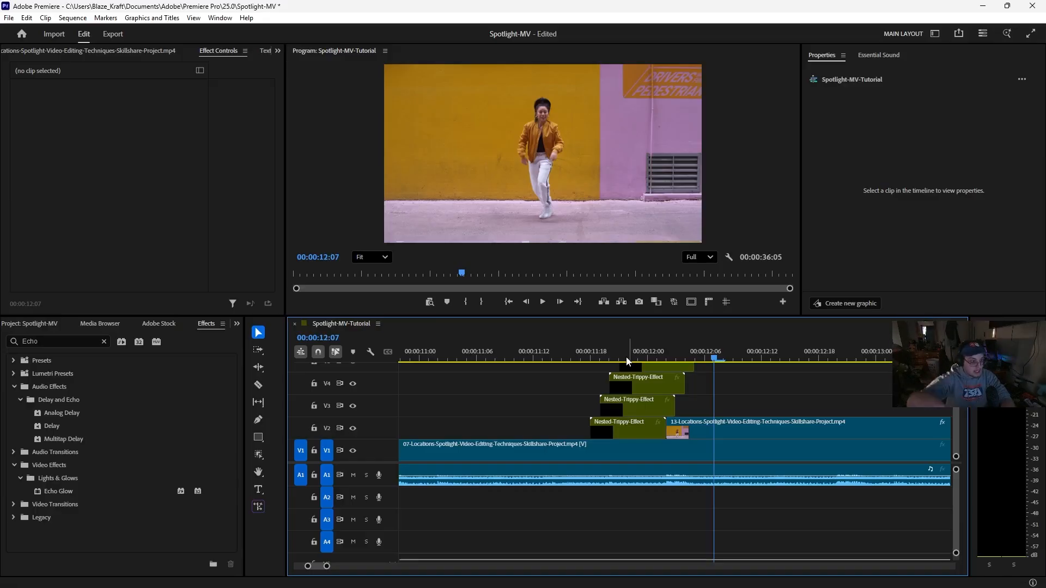
Try Echo Glow on the V2 nest with the three upper copies moved aside, check 00:00:11:23, and undo the changes.
left_click_drag(84, 492, 626, 423)
left_click_drag(701, 406, 765, 389)
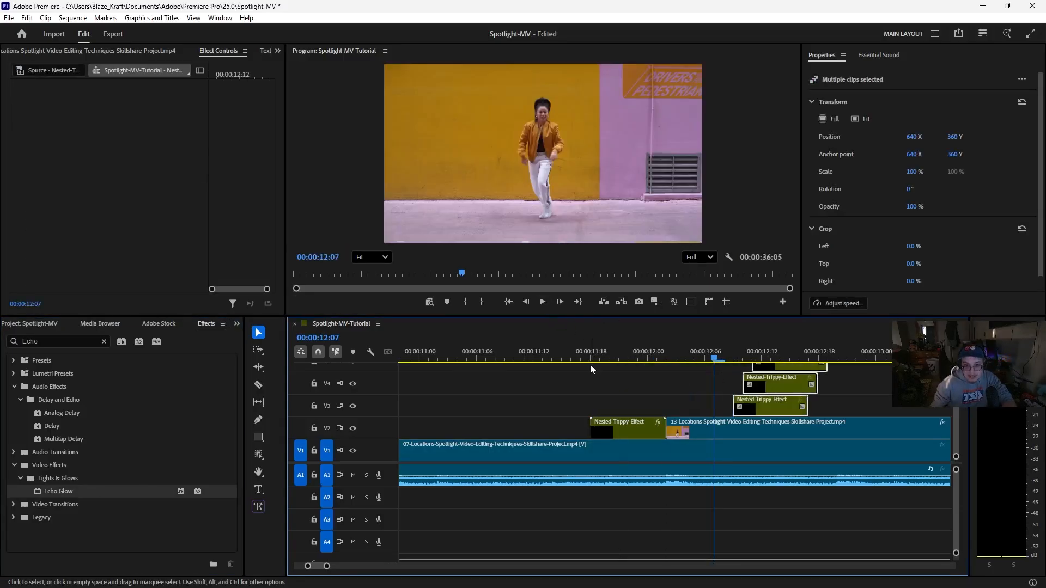
left_click_drag(590, 365, 640, 364)
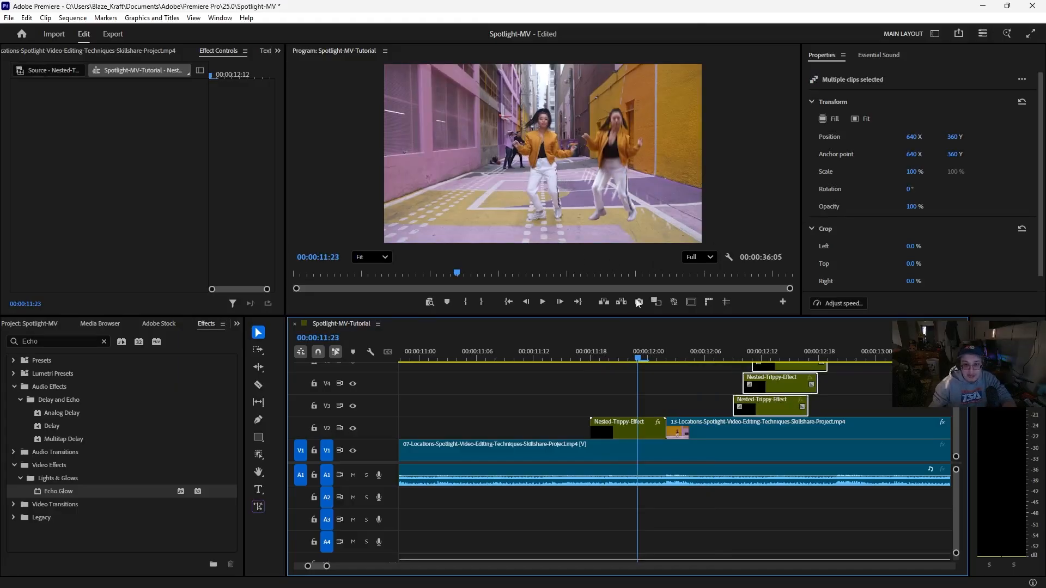
key("ctrl+z")
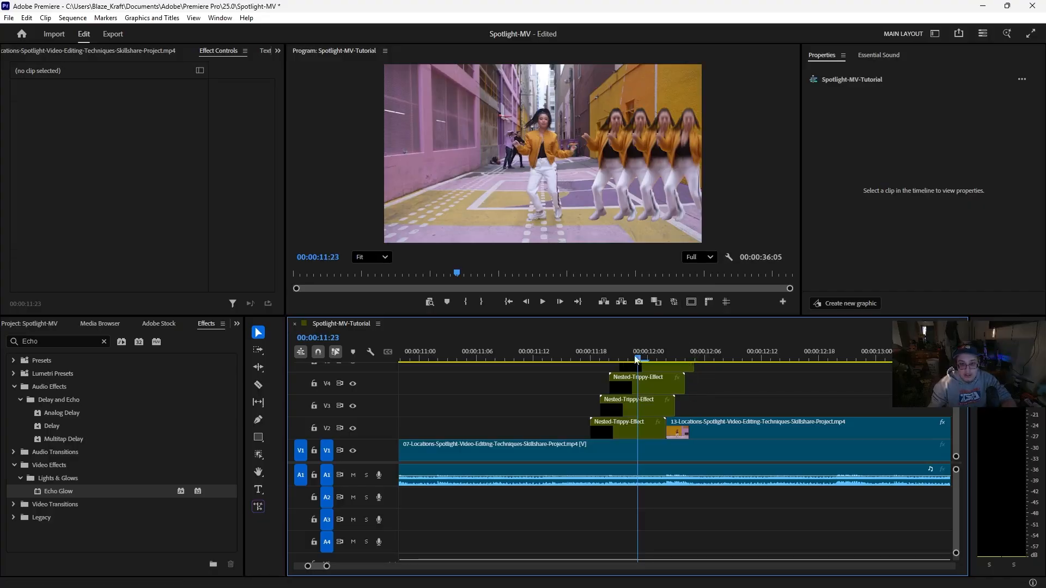
Play back the layered transition repeatedly from before 00:00:11:18 to examine how the staggered copies slide in.
left_click_drag(636, 359, 517, 361)
key("space")
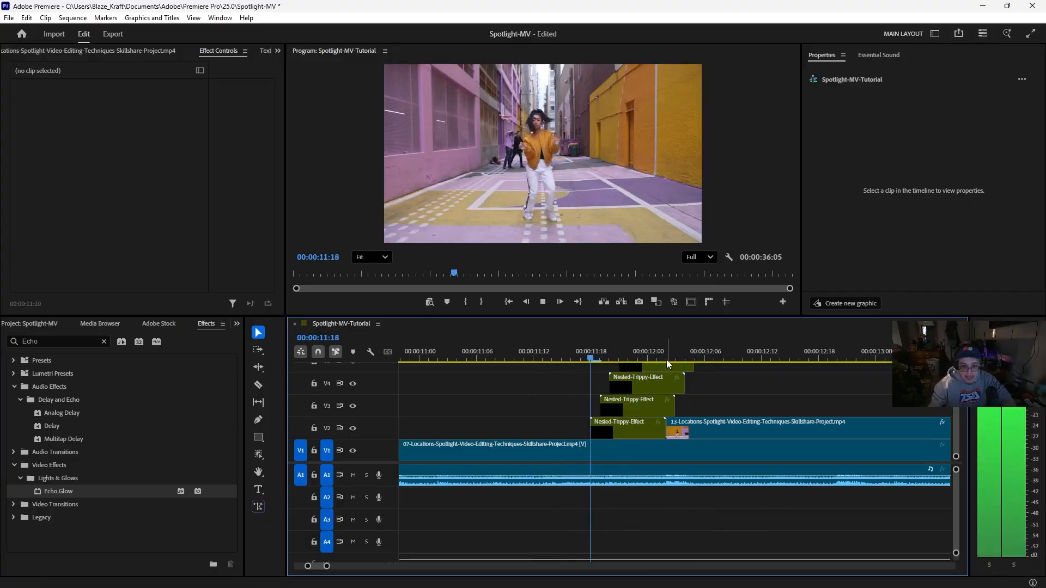
key("space")
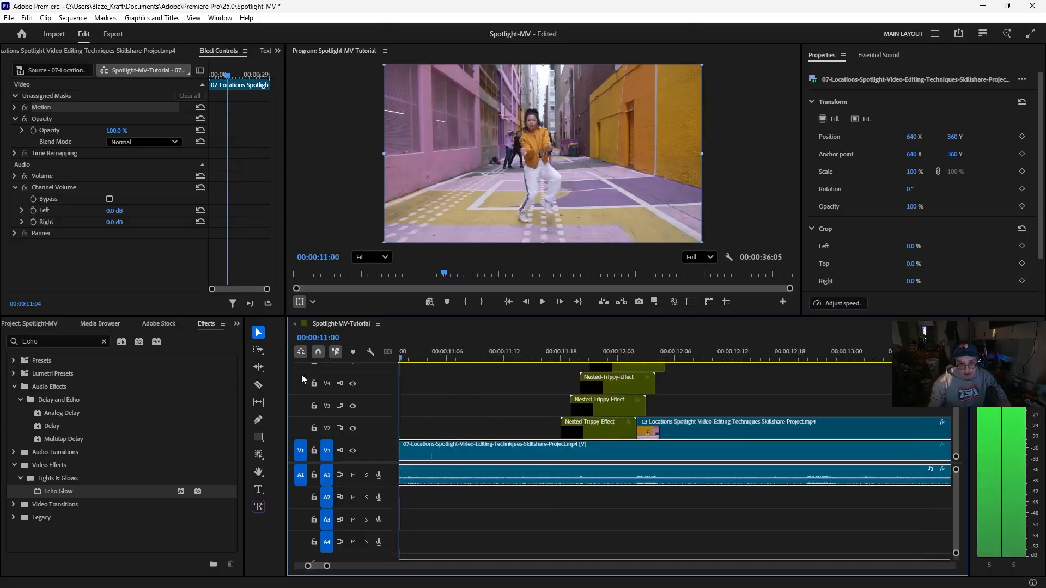
left_click_drag(303, 376, 625, 381)
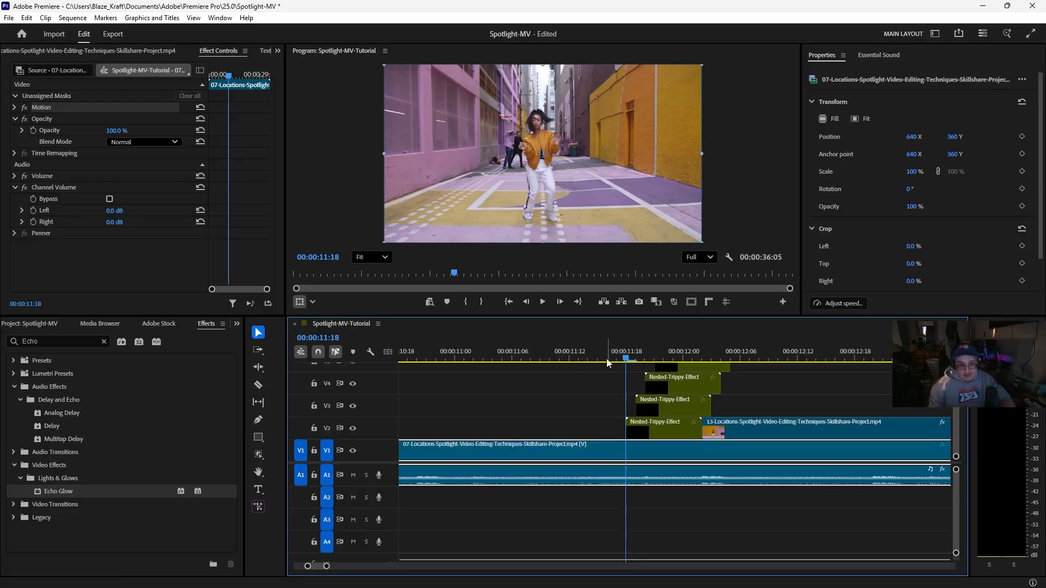
left_click_drag(624, 360, 571, 366)
key("space")
left_click(574, 376)
key("space")
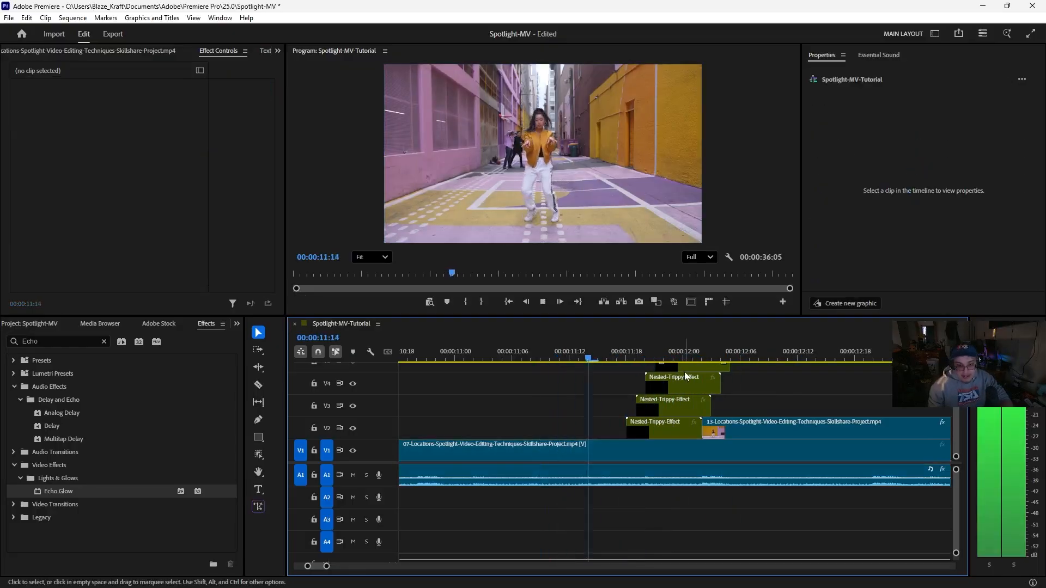
key("space")
scroll(708, 370, "down", 3)
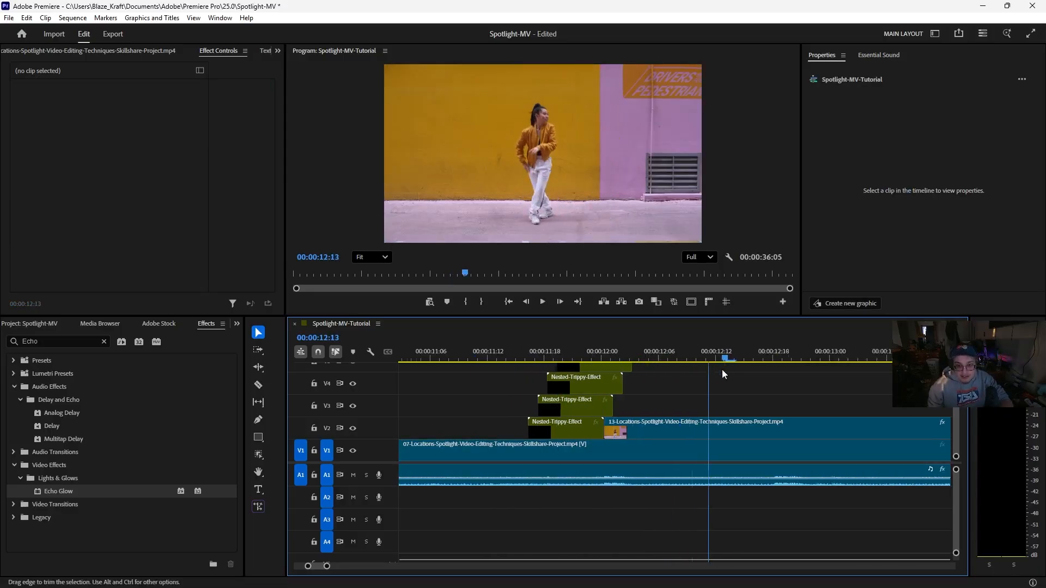
scroll(643, 386, "up", 3)
scroll(702, 392, "down", 2)
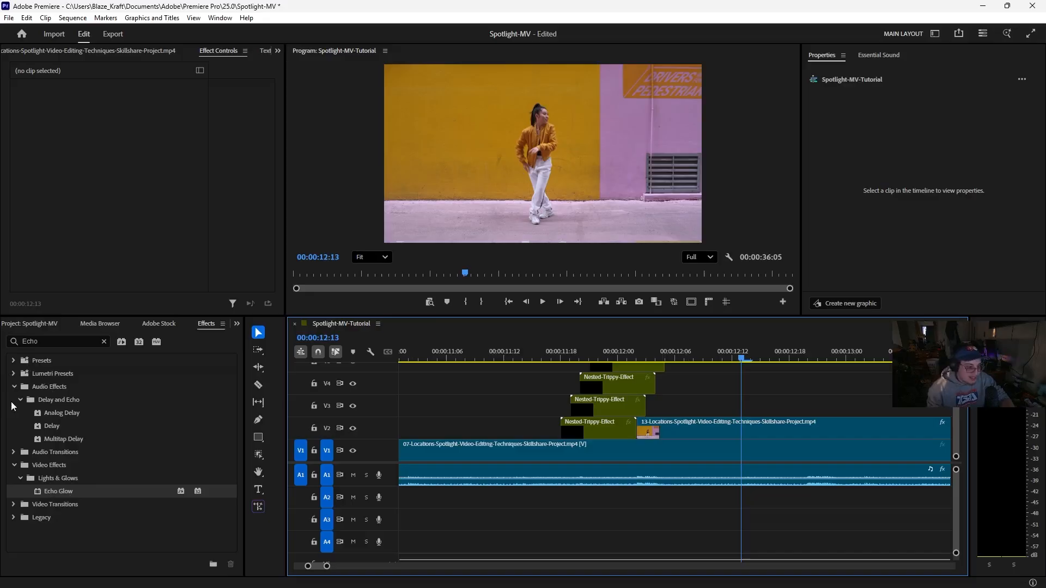
Collapse the Video Effects and Audio Effects folders and clear the Echo search.
left_click(13, 467)
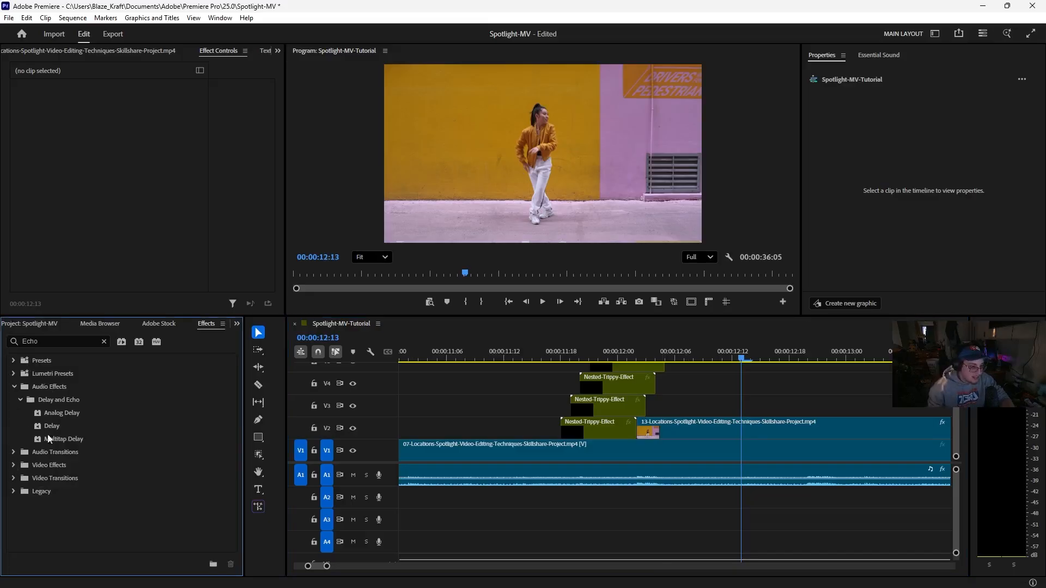
left_click(15, 387)
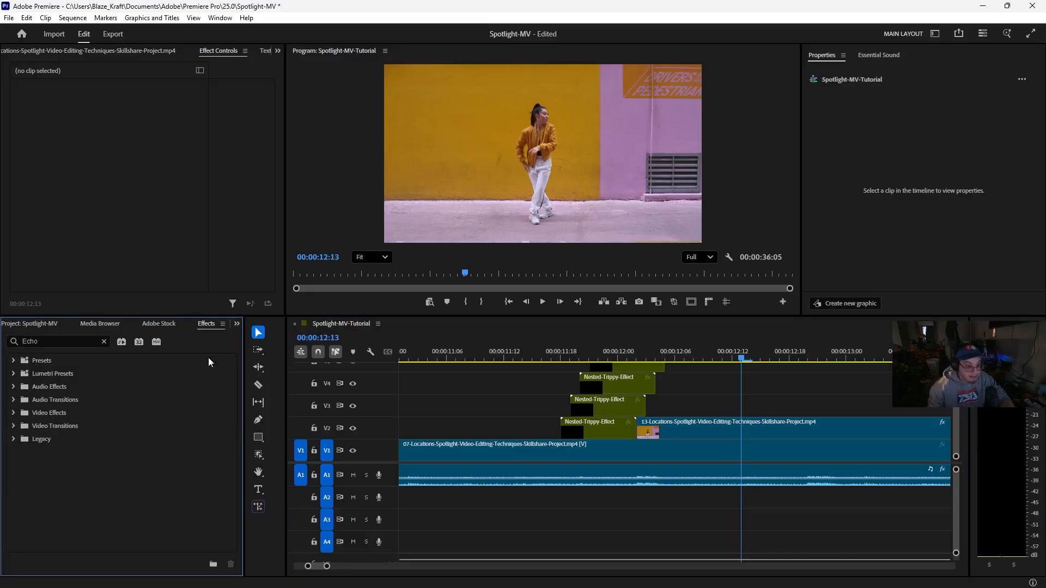
left_click(103, 342)
Scrub through the rest of the second dance clip up to about 00:00:24:22 to review the footage after the transition.
scroll(707, 404, "down", 2)
scroll(636, 405, "down", 2)
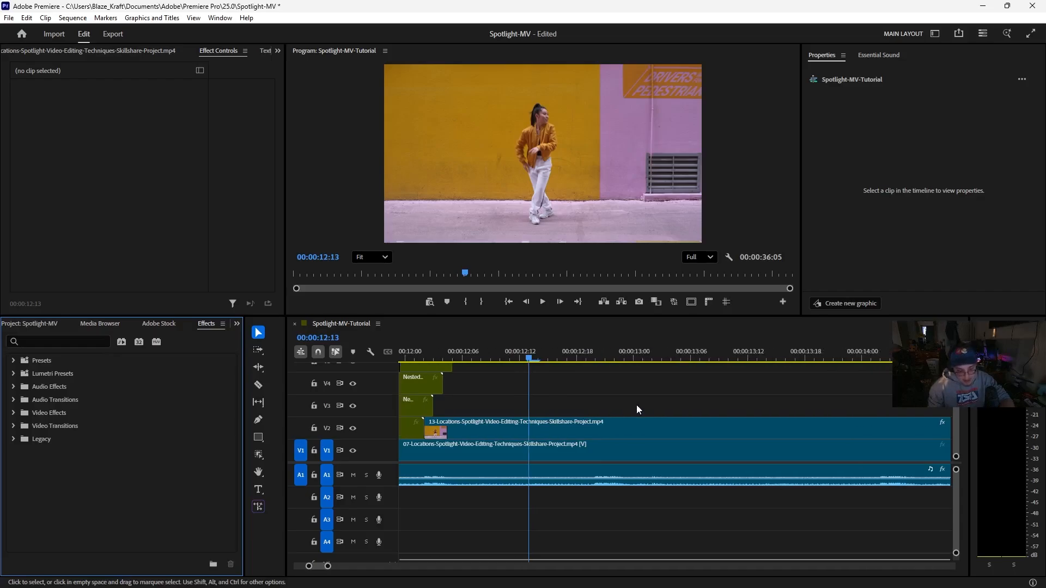
scroll(634, 406, "down", 6)
scroll(632, 405, "down", 3)
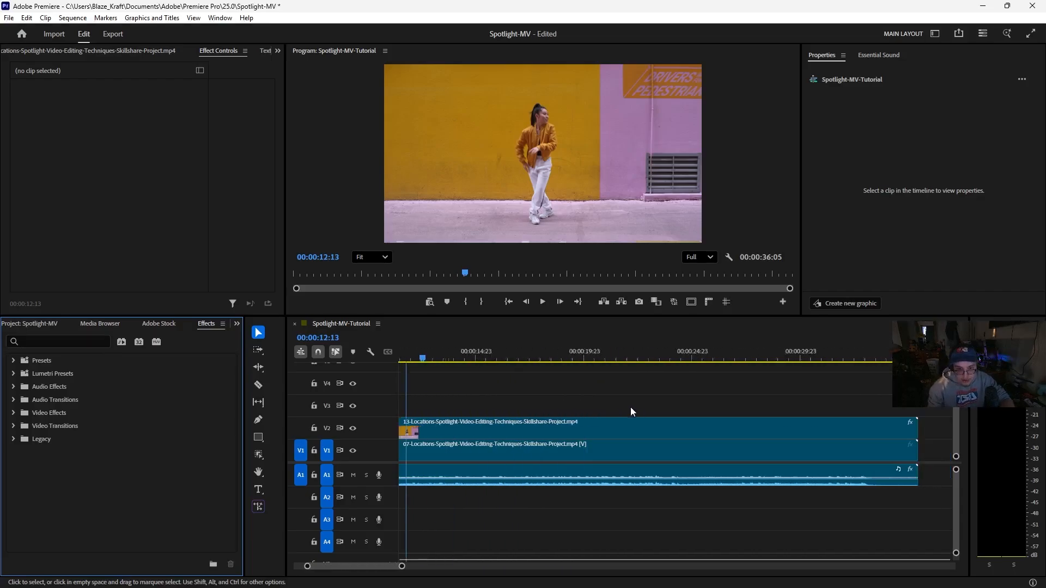
left_click(597, 360)
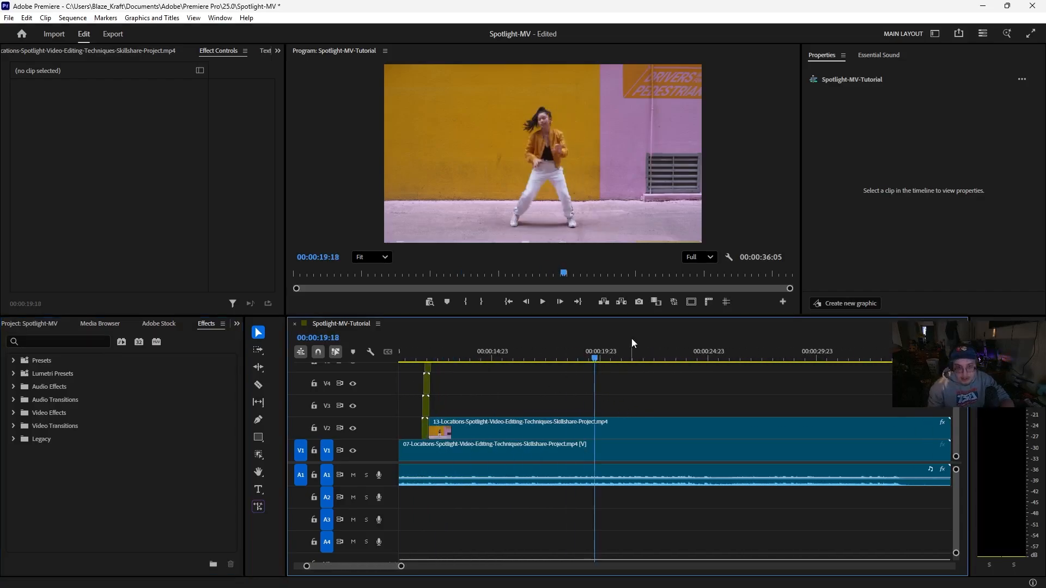
left_click_drag(597, 364, 708, 364)
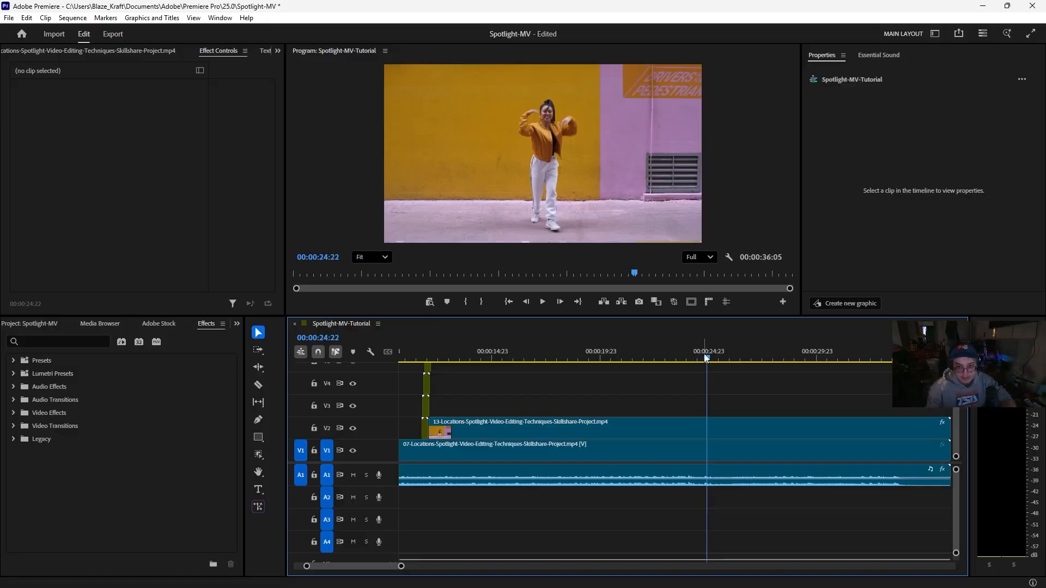
left_click_drag(706, 357, 363, 368)
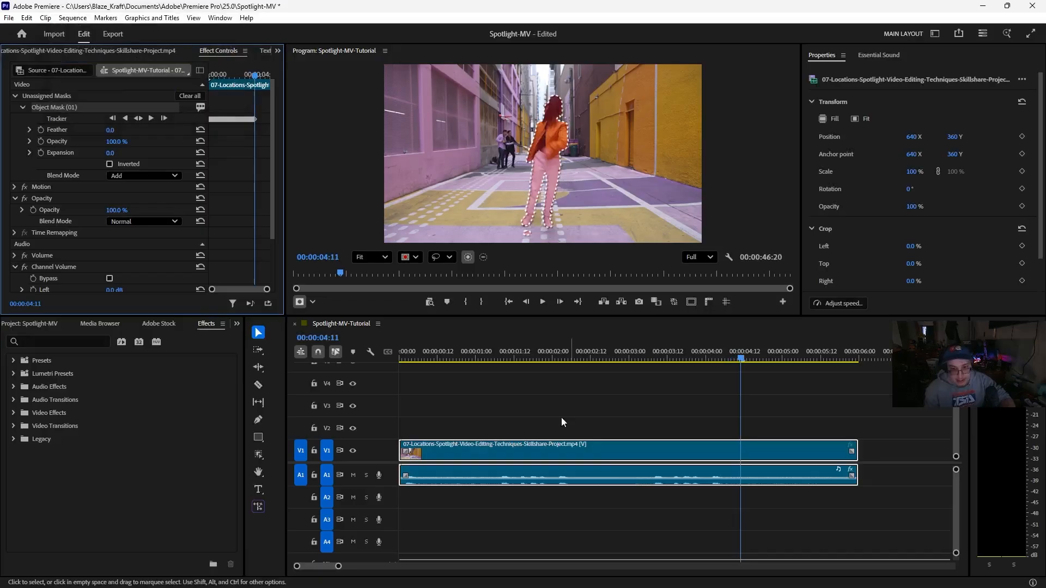
Place a piece of the 13-Locations clip about six seconds long on V1 at the sequence start and return the playhead to 00:00:00:00.
left_click(602, 430)
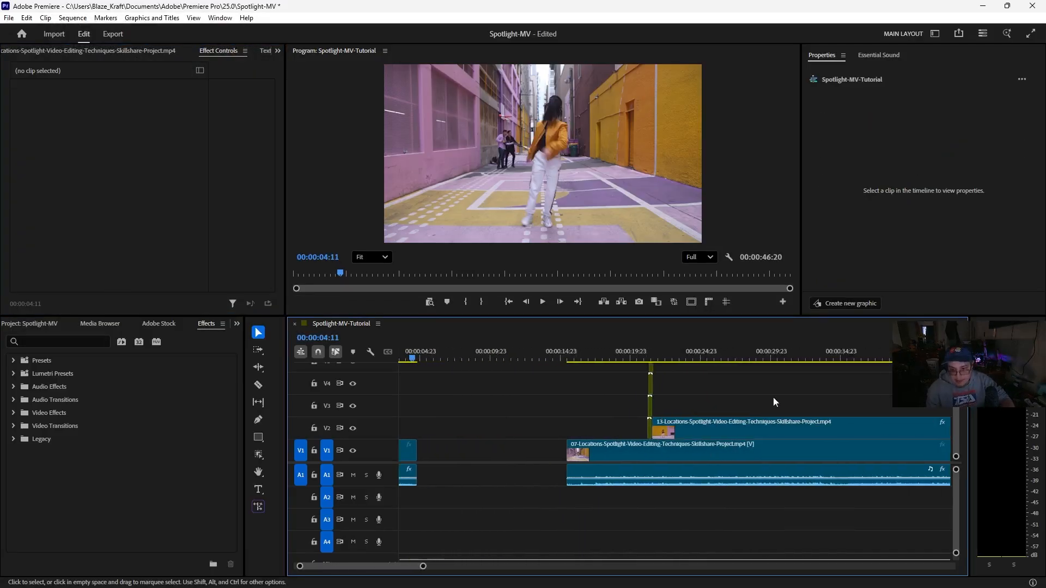
scroll(773, 399, "down", 1)
left_click_drag(739, 361, 750, 362)
scroll(649, 410, "down", 2)
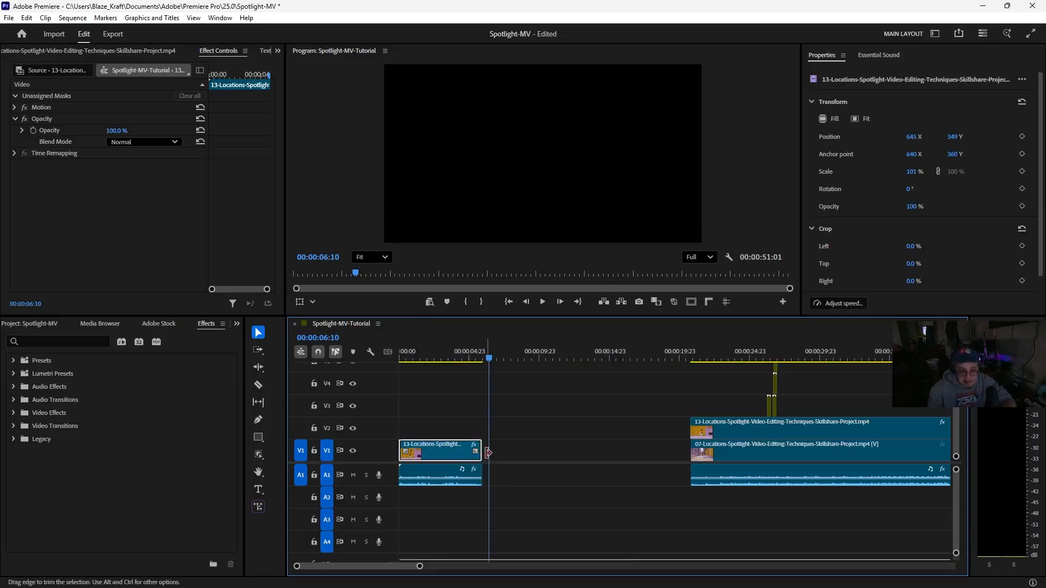
scroll(488, 449, "down", 3)
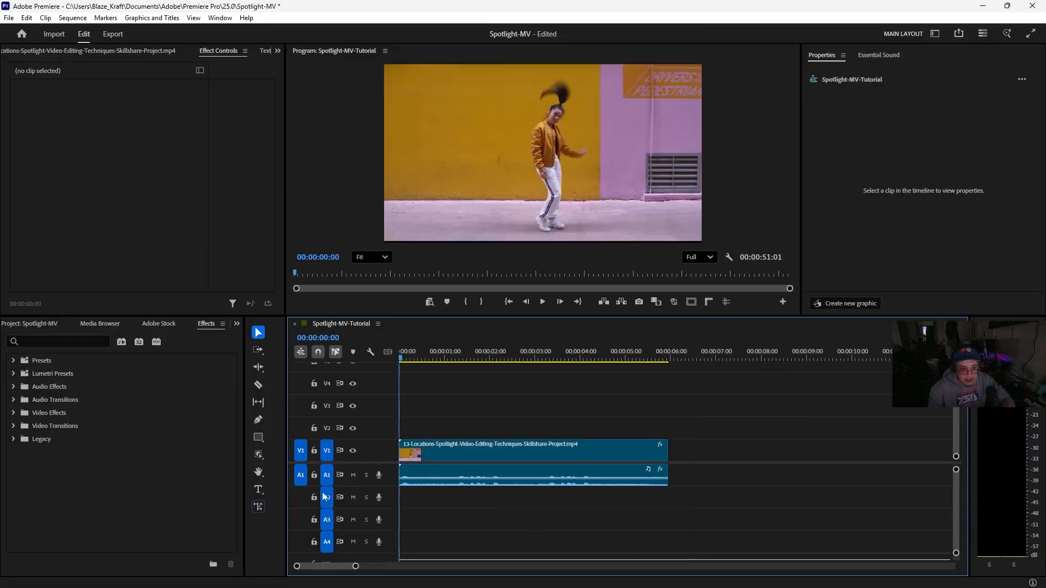
Create an object mask around the dancer in the 13-Locations clip on V1 at 00:00:00:00.
left_click(259, 454)
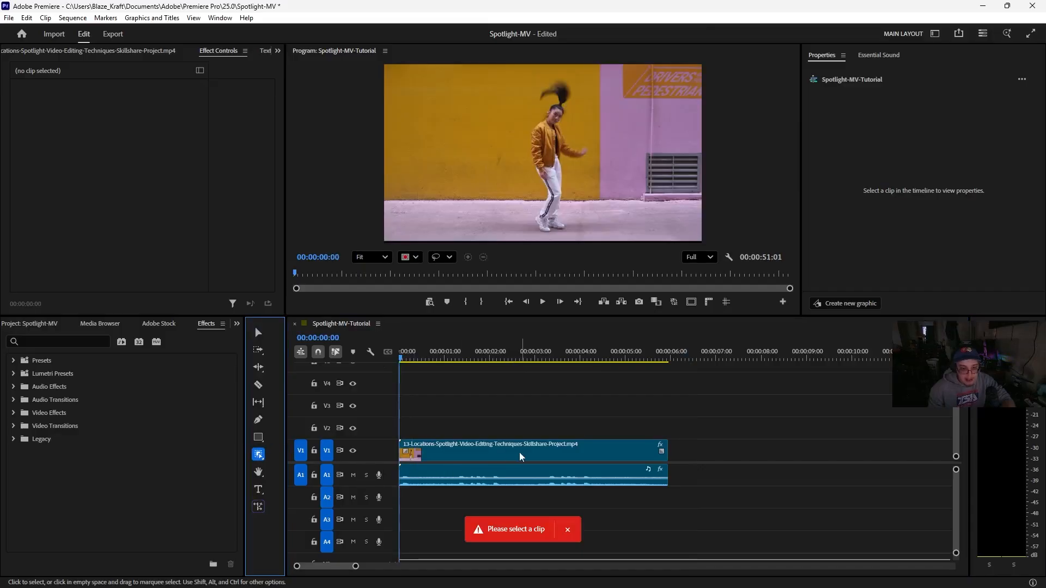
left_click(488, 452)
left_click(258, 454)
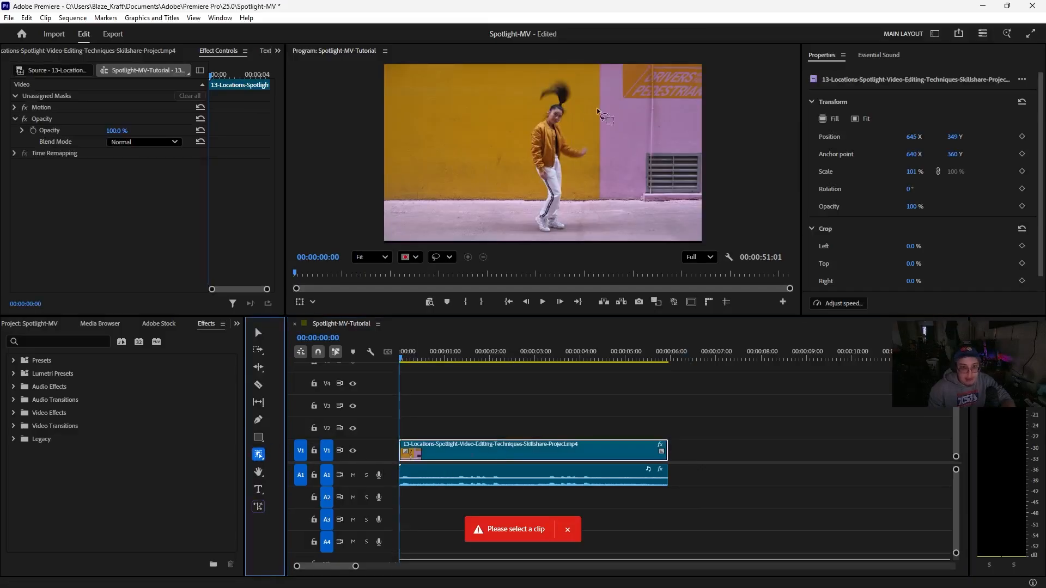
left_click(547, 143)
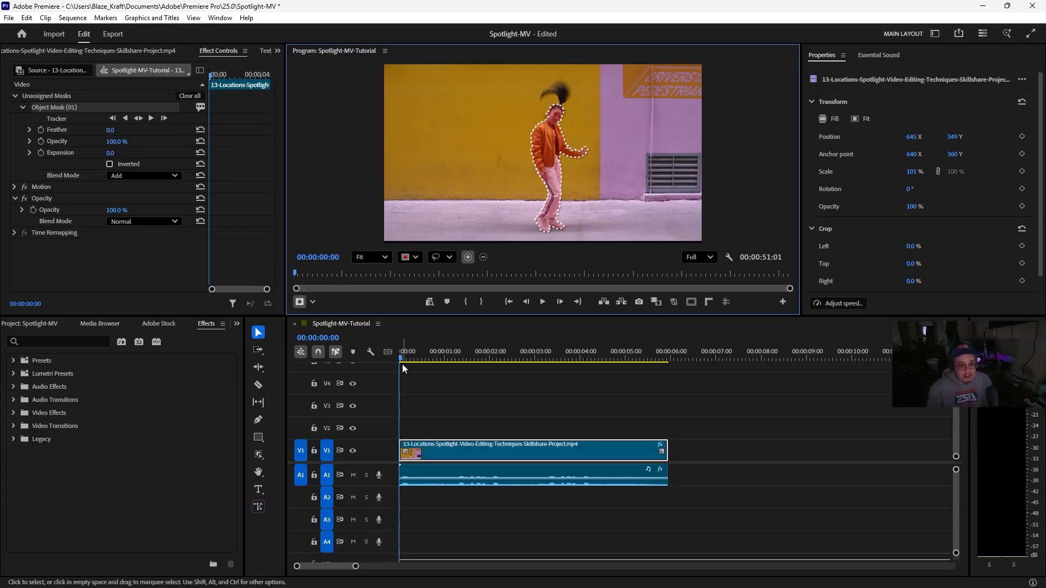
Track the dancer's object mask forward through the 13-Locations clip, starting from the beginning of the sequence.
left_click_drag(402, 360, 348, 368)
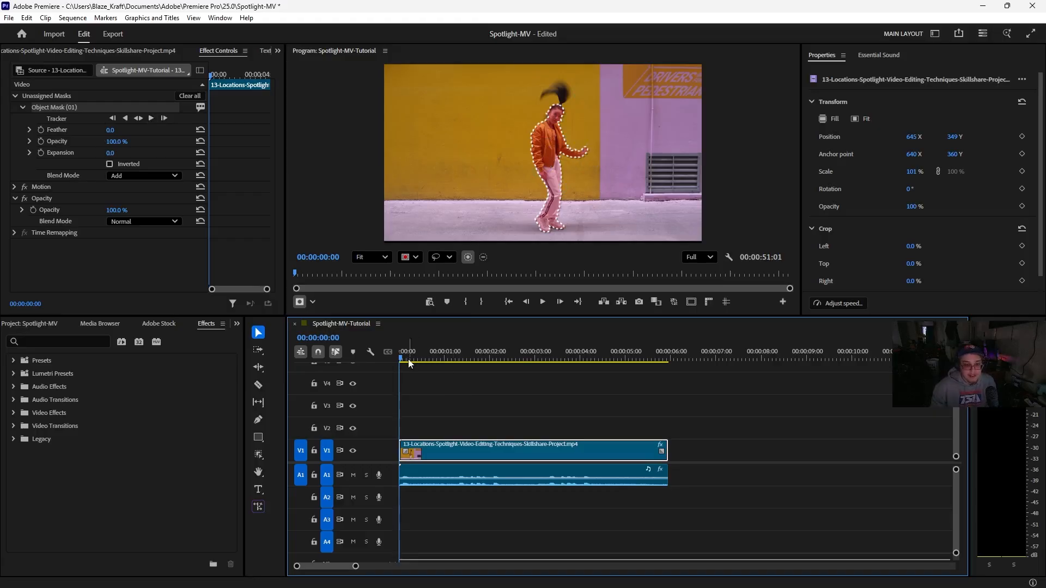
left_click_drag(403, 359, 333, 371)
left_click(151, 119)
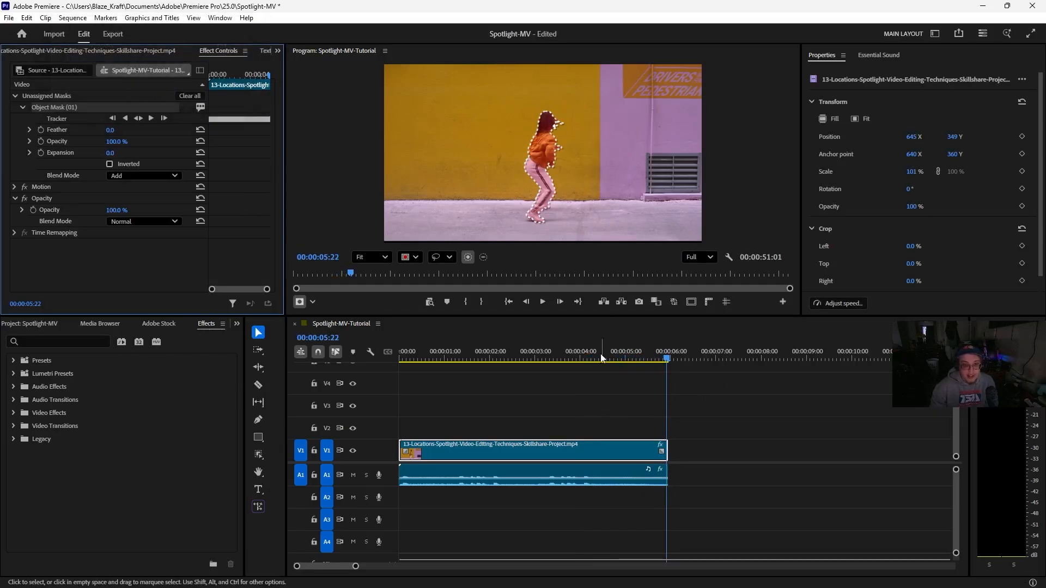
Play the clip from 00:00:00:00 to check that the tracked mask follows the dancer, and return to the start.
left_click_drag(504, 360, 390, 357)
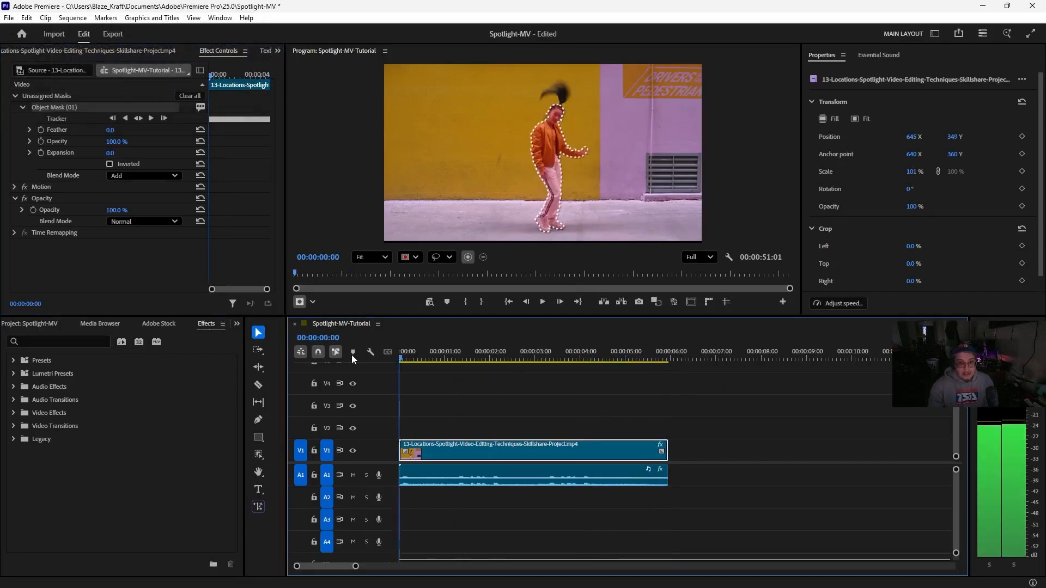
key("space")
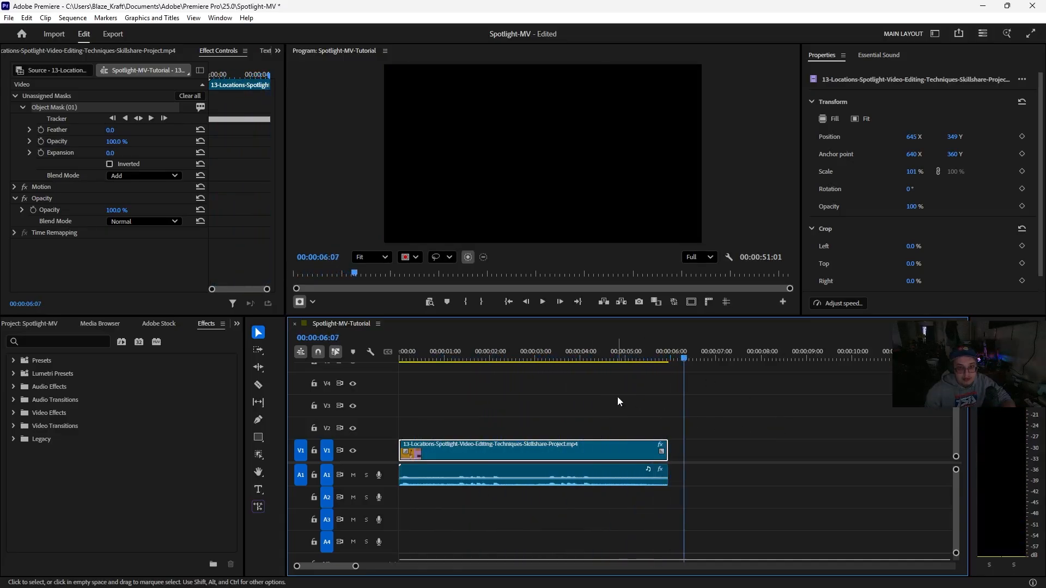
key("Home")
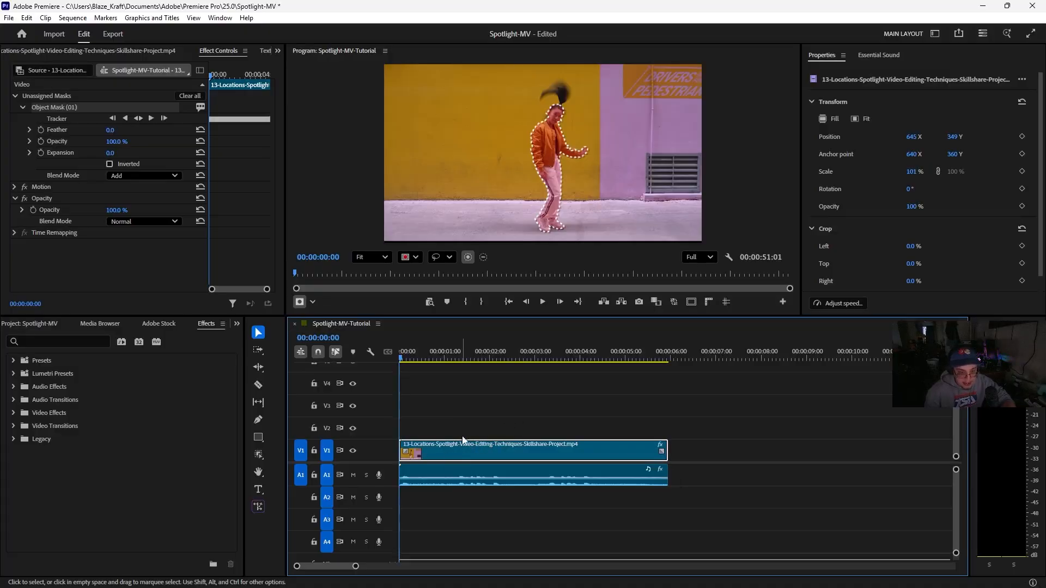
Duplicate the masked 13-Locations clip onto V3 directly above the original, leaving V2 empty.
left_click_drag(473, 455, 468, 403)
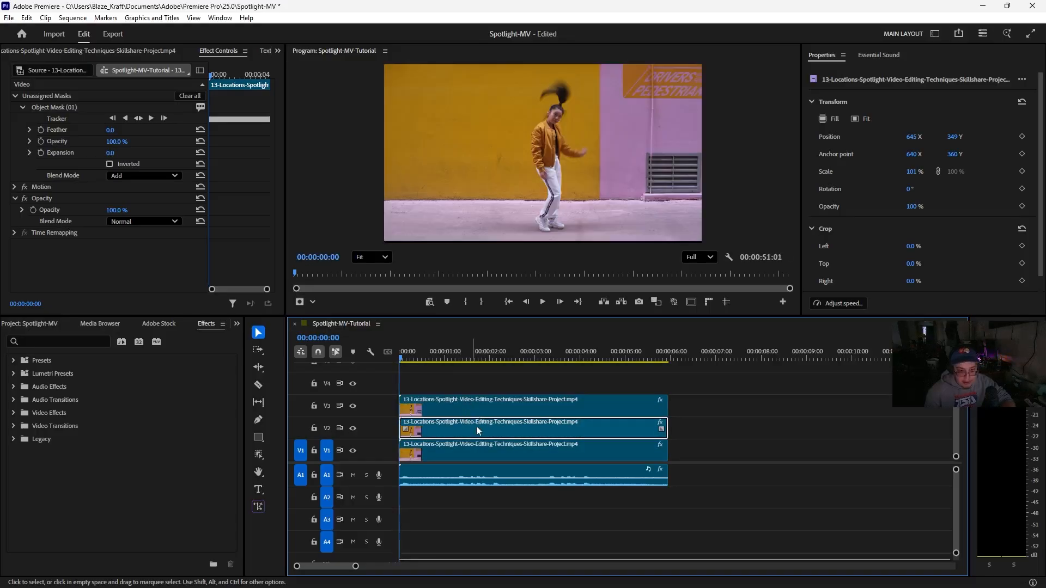
key("Delete")
left_click(478, 401)
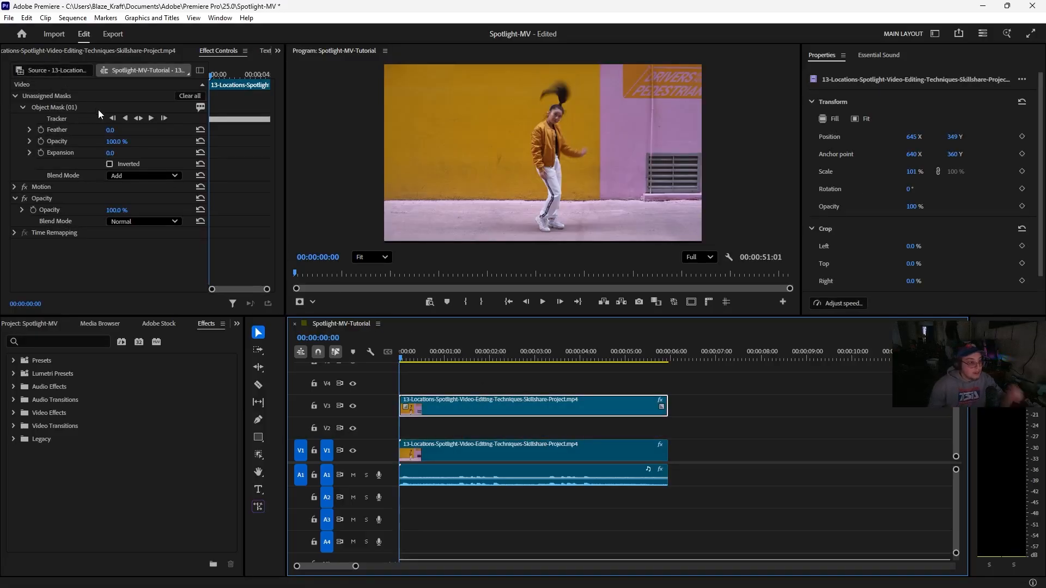
Preview the object mask on the V3 copy and change it to an opacity mask at the sequence start.
left_click(64, 106)
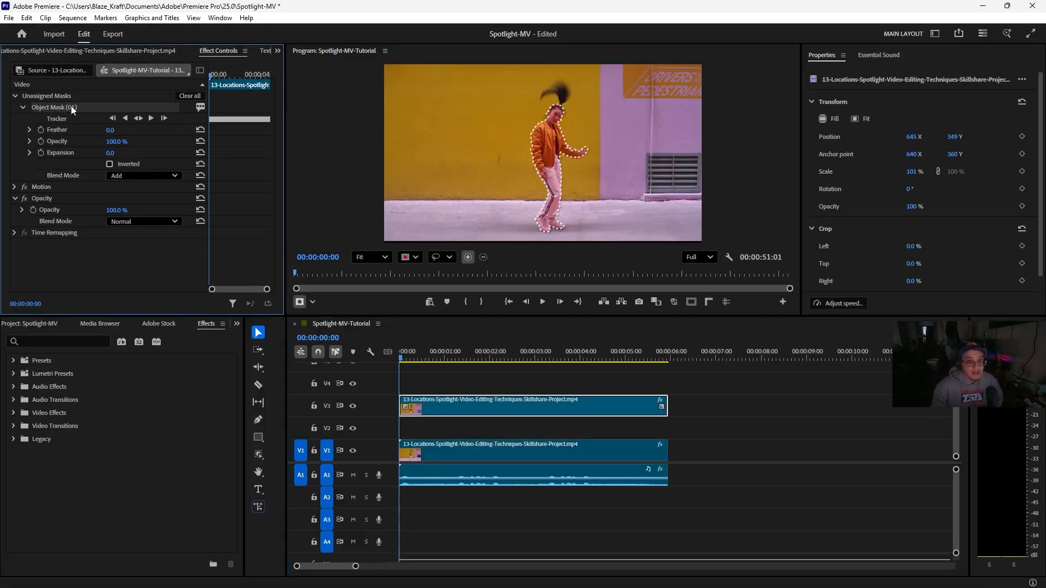
key("space")
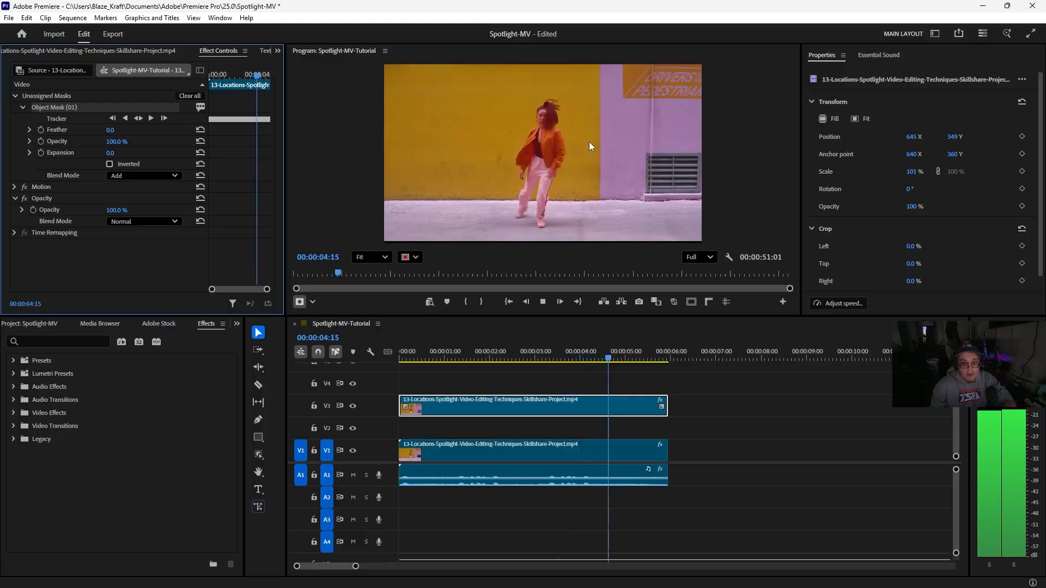
key("space")
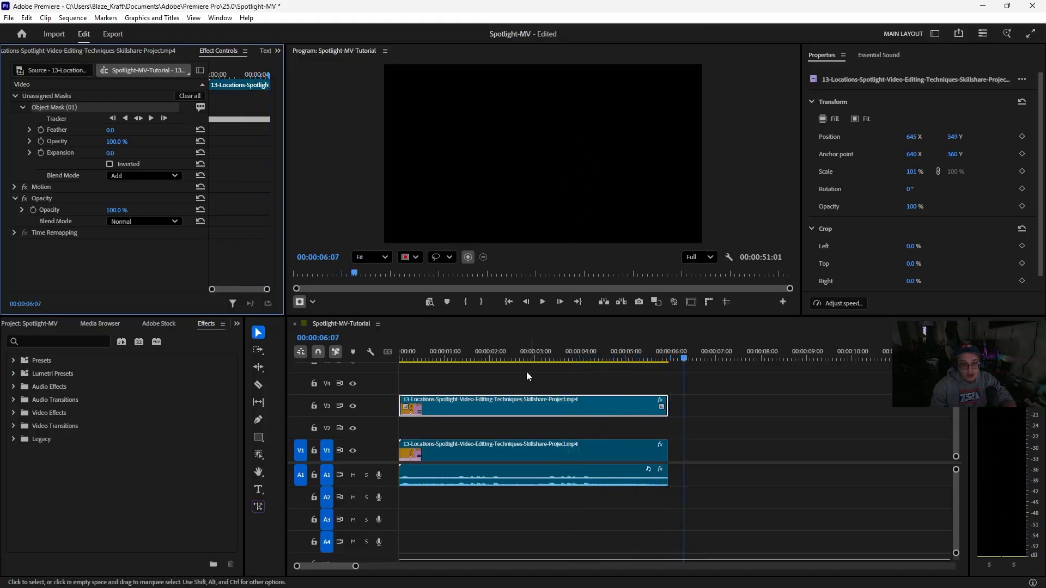
left_click_drag(510, 359, 327, 365)
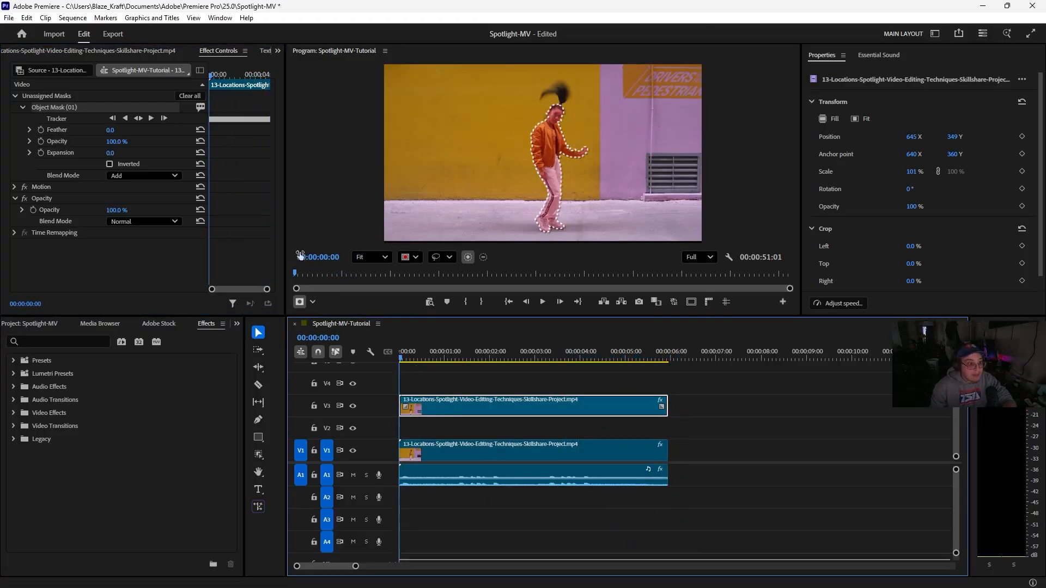
right_click(80, 106)
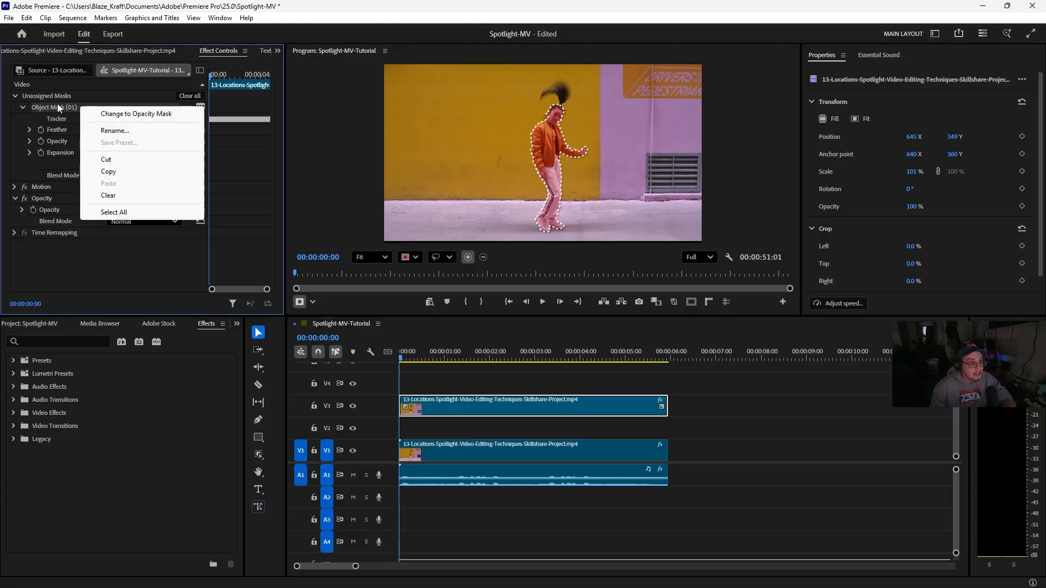
left_click(134, 113)
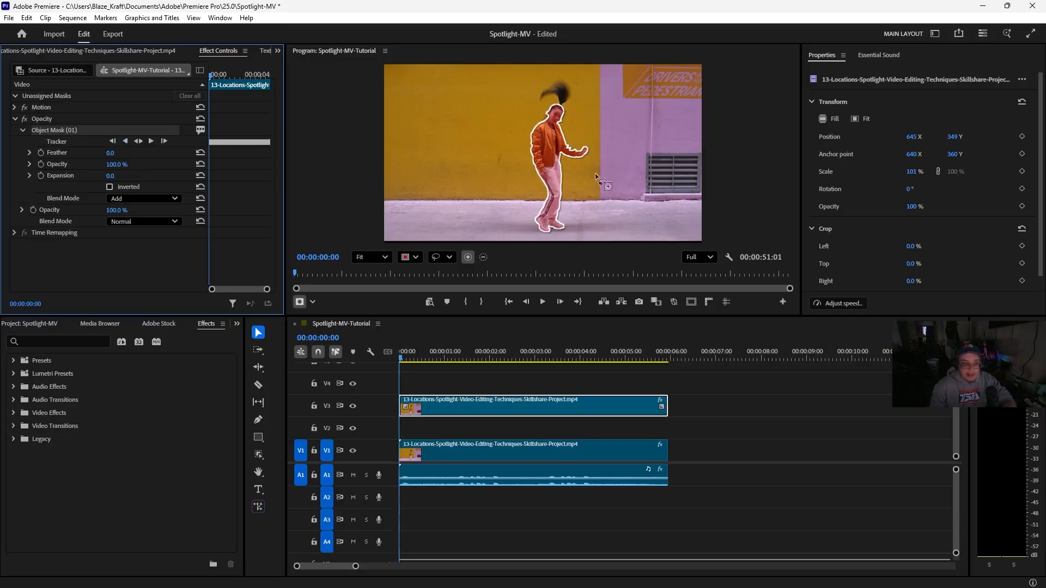
Place Spotlight.png on V2 at the sequence start and extend it to the end of the dance clips.
left_click(26, 325)
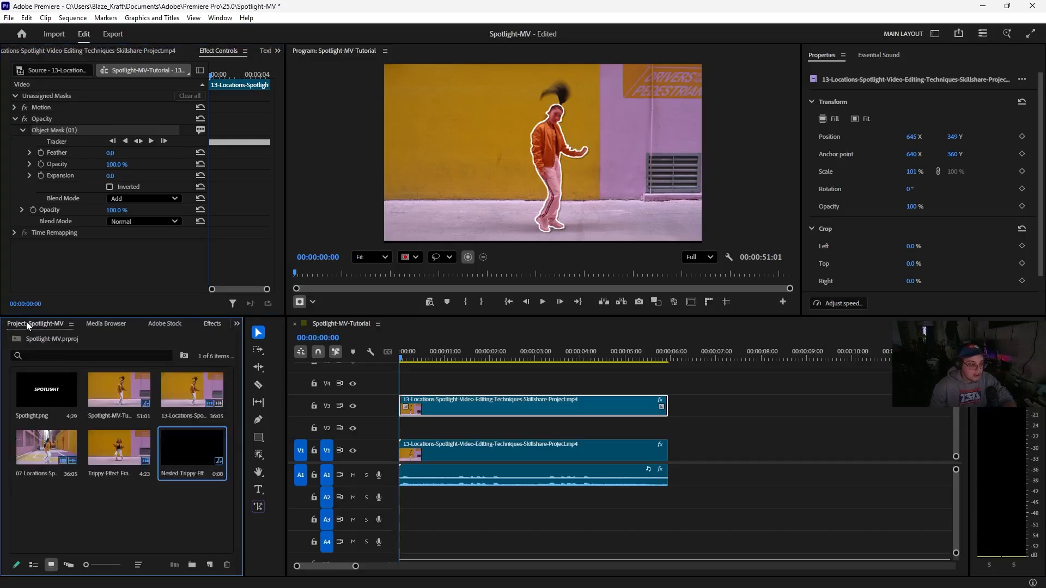
left_click_drag(31, 391, 391, 431)
left_click_drag(624, 429, 667, 430)
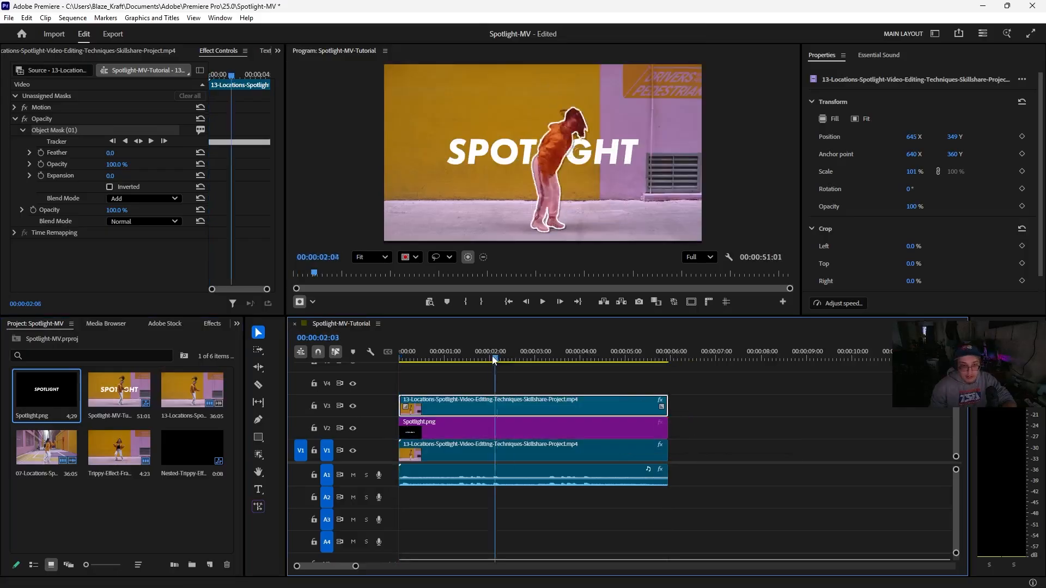
Play and scrub the sequence to check the SPOTLIGHT title sitting behind the dancer.
left_click(818, 425)
key("space")
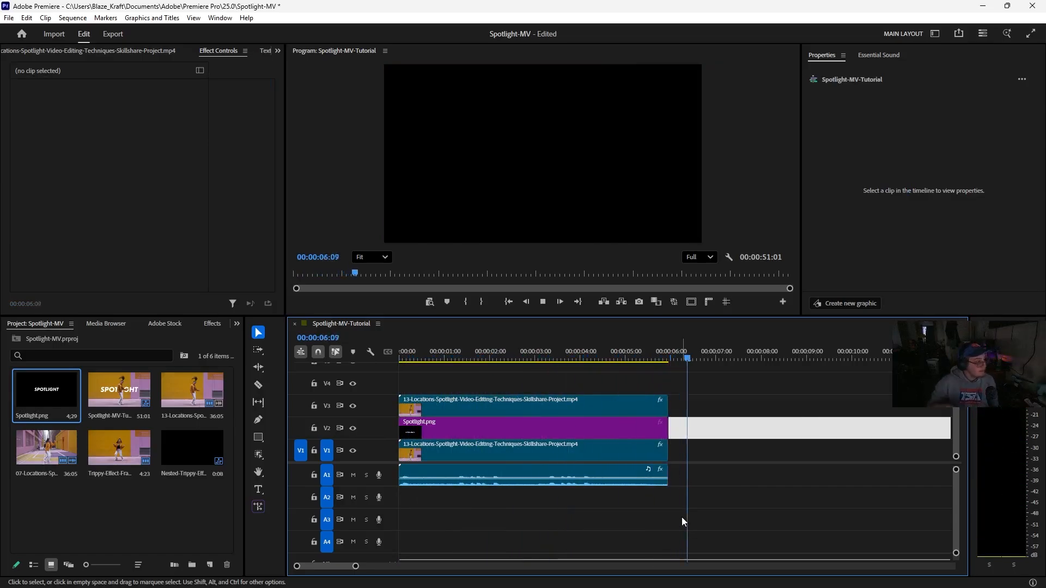
key("space")
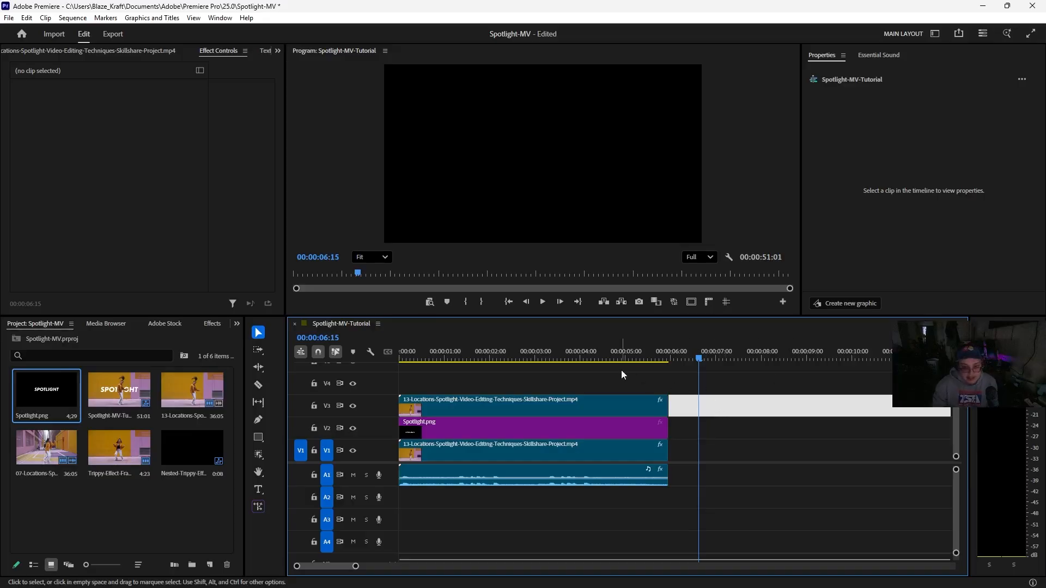
left_click(607, 359)
left_click_drag(609, 362, 334, 362)
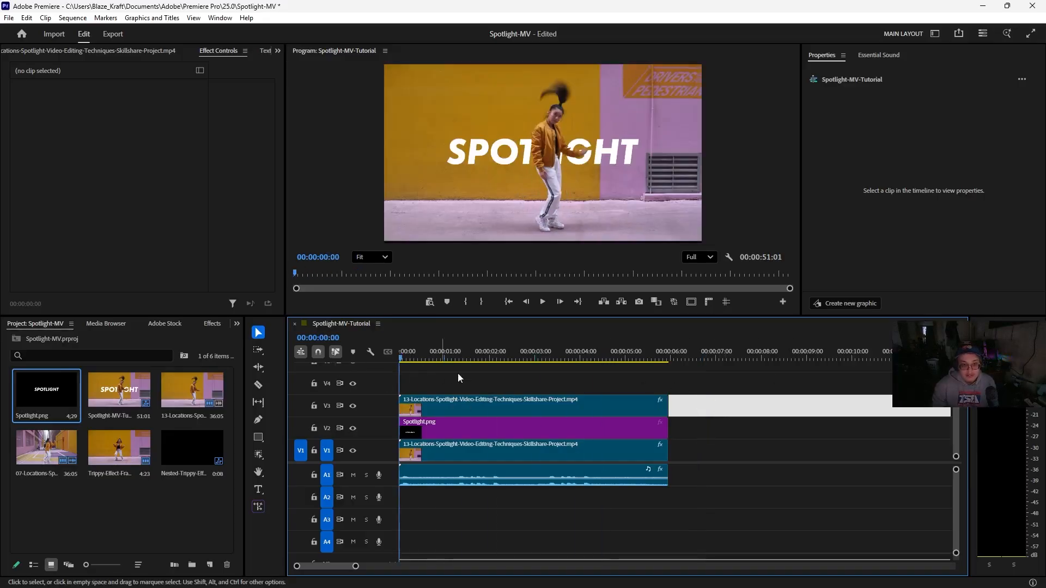
left_click(471, 406)
left_click(415, 361)
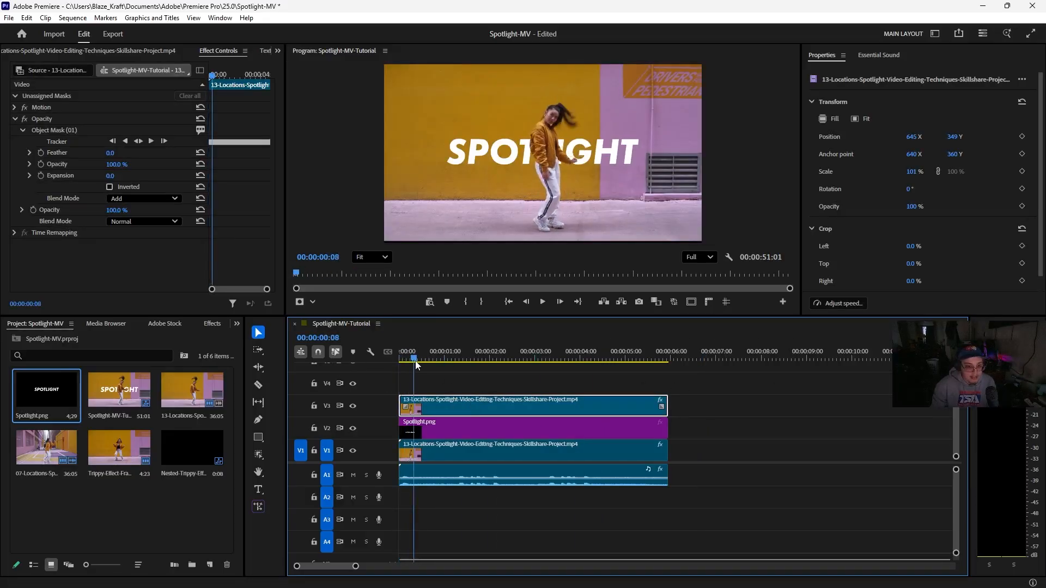
left_click_drag(415, 363, 491, 360)
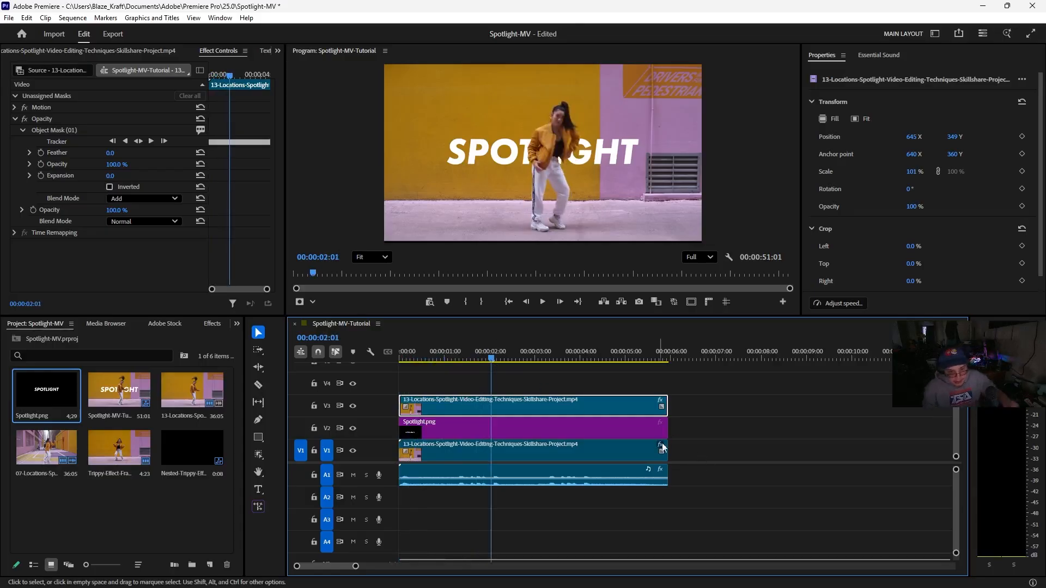
Delete the stacked 13-Locations clips and the Spotlight title from the sequence.
left_click_drag(689, 475, 546, 380)
key("Delete")
key("minus")
key("minus")
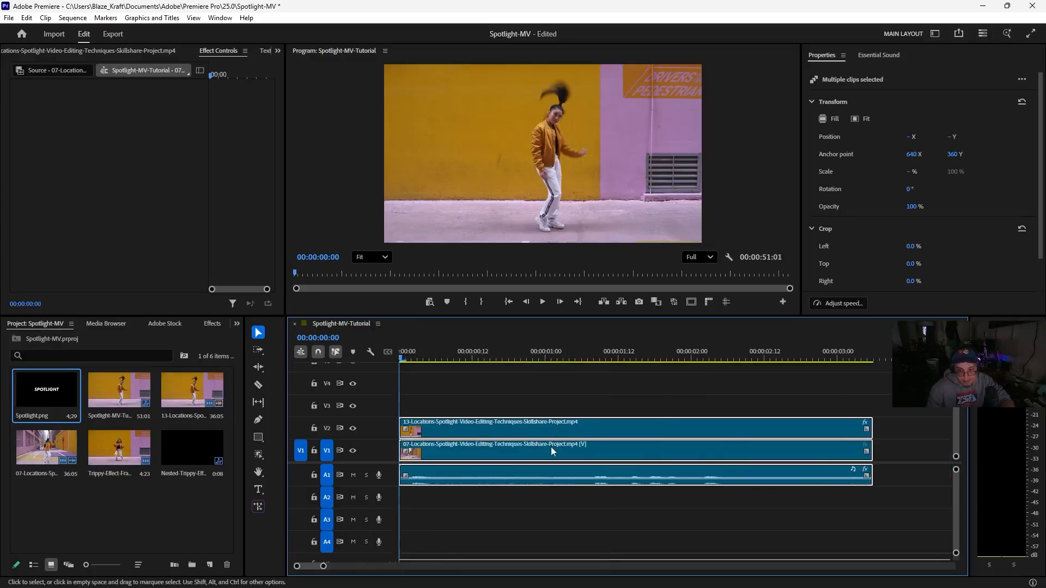
Unlink and delete the 07-Locations video on V1, keeping its audio, and move the 13-Locations clip from V2 down to V1.
right_click(551, 448)
left_click(546, 451)
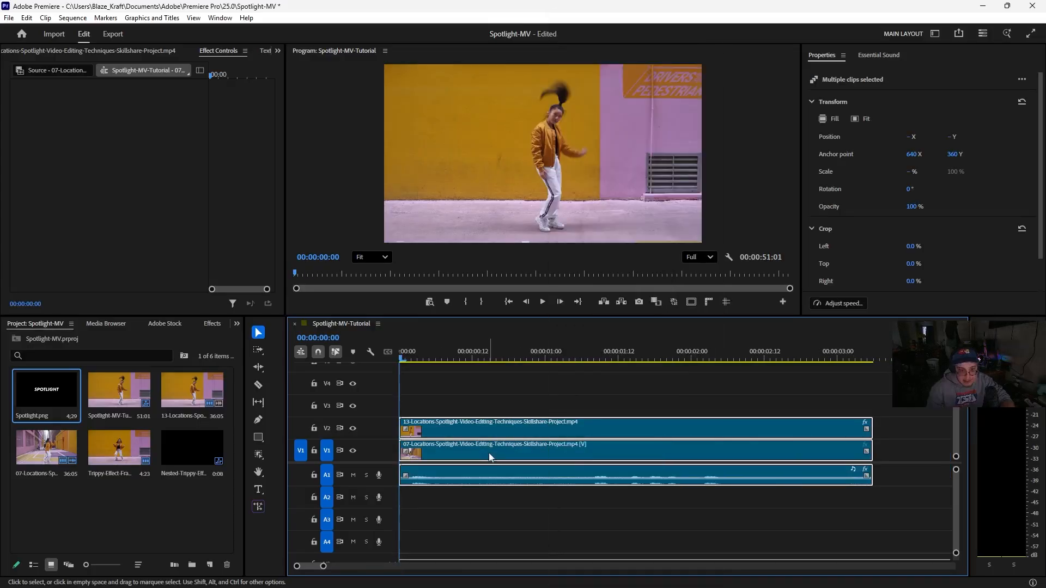
left_click(547, 389)
left_click(515, 455)
right_click(518, 453)
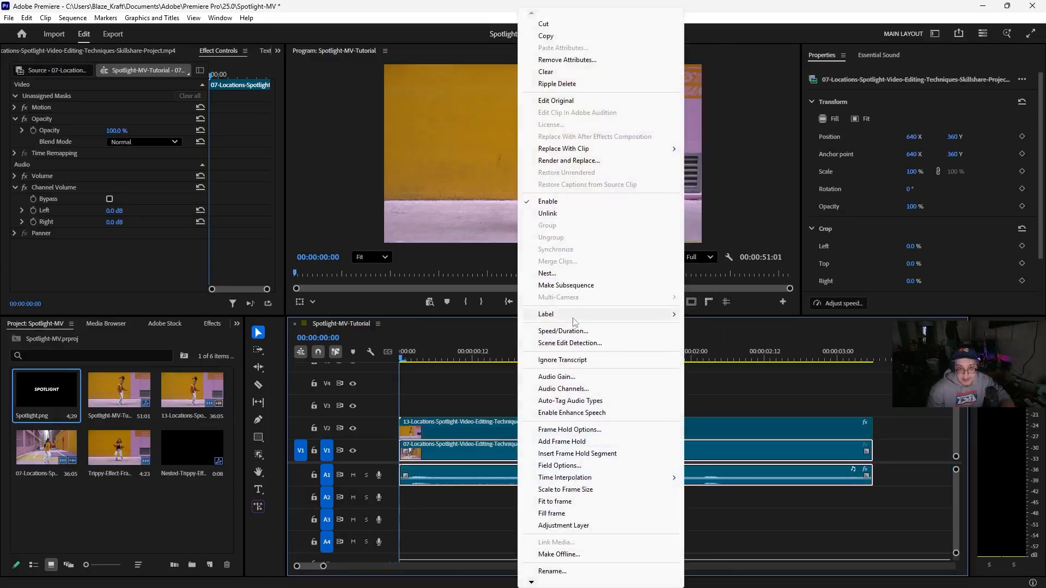
left_click(547, 213)
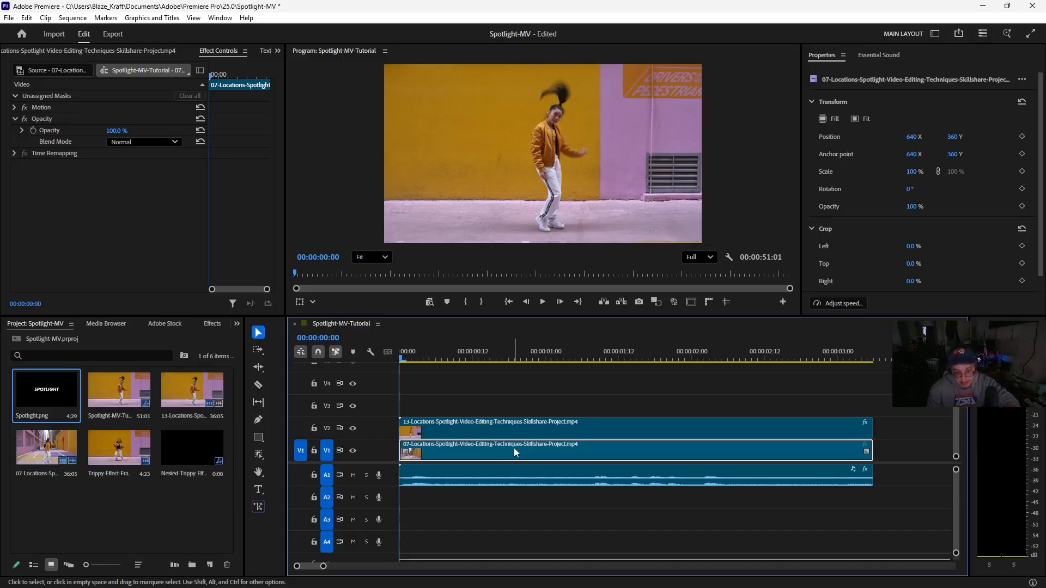
key("Delete")
left_click_drag(517, 430, 516, 451)
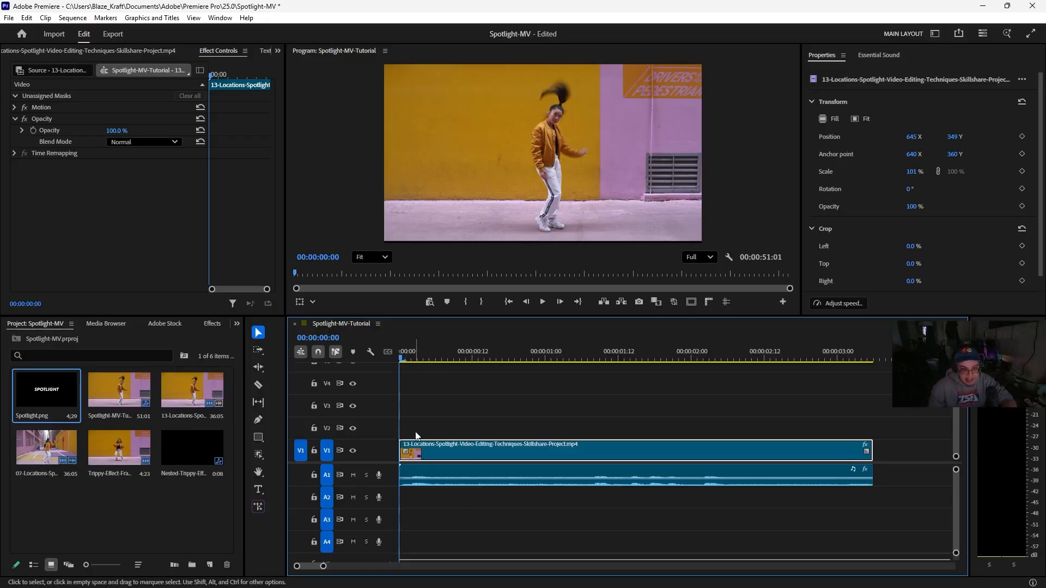
Preview the first second of the 13-Locations clip on V1 and return to the sequence start.
left_click(497, 429)
left_click(426, 458)
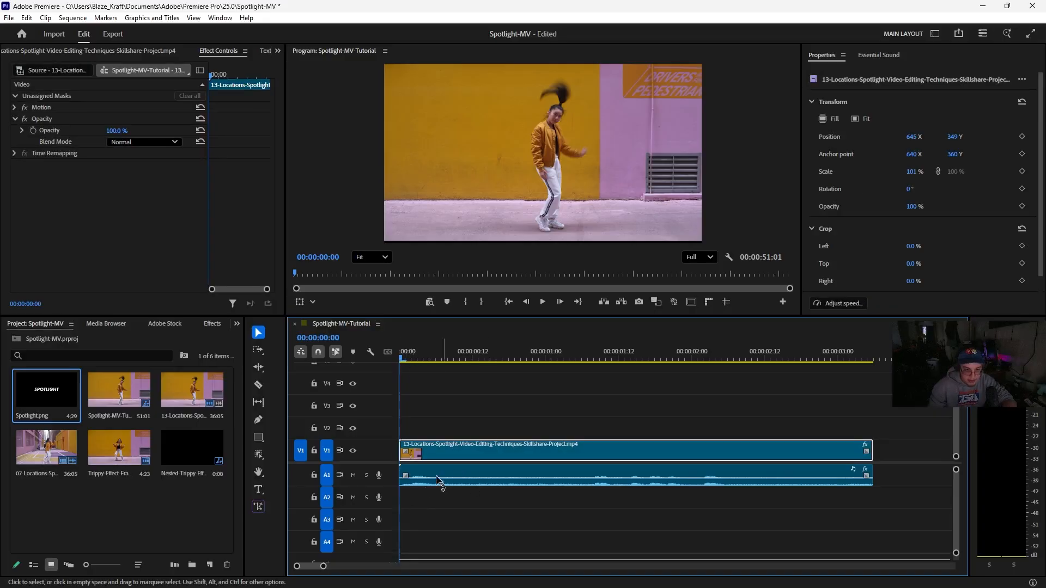
left_click_drag(403, 359, 532, 362)
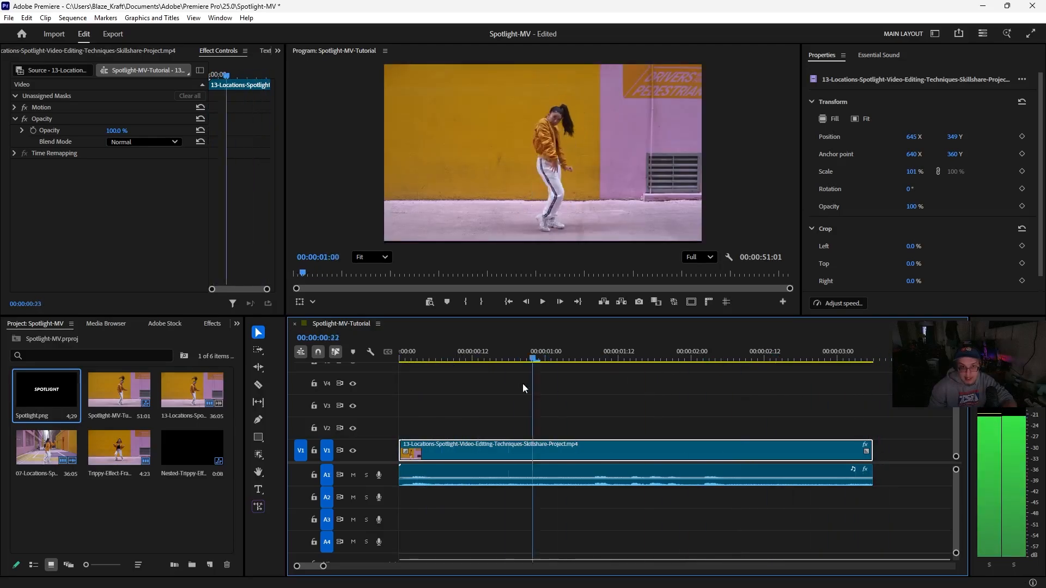
key("Home")
left_click(125, 244)
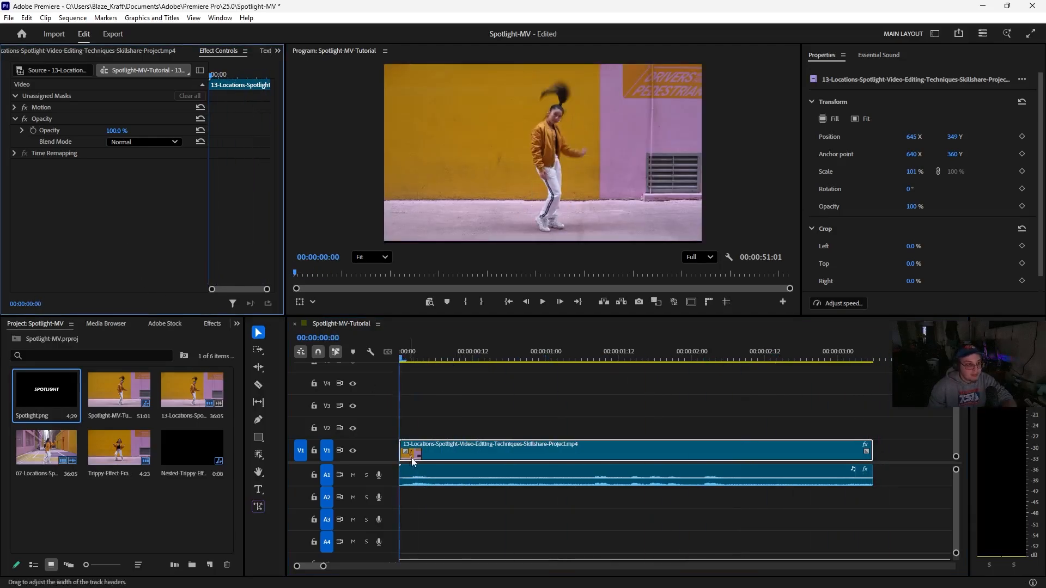
Create an object mask around the dancer in the V1 clip at 00:00:00:00 and track it forward through the clip.
left_click(431, 446)
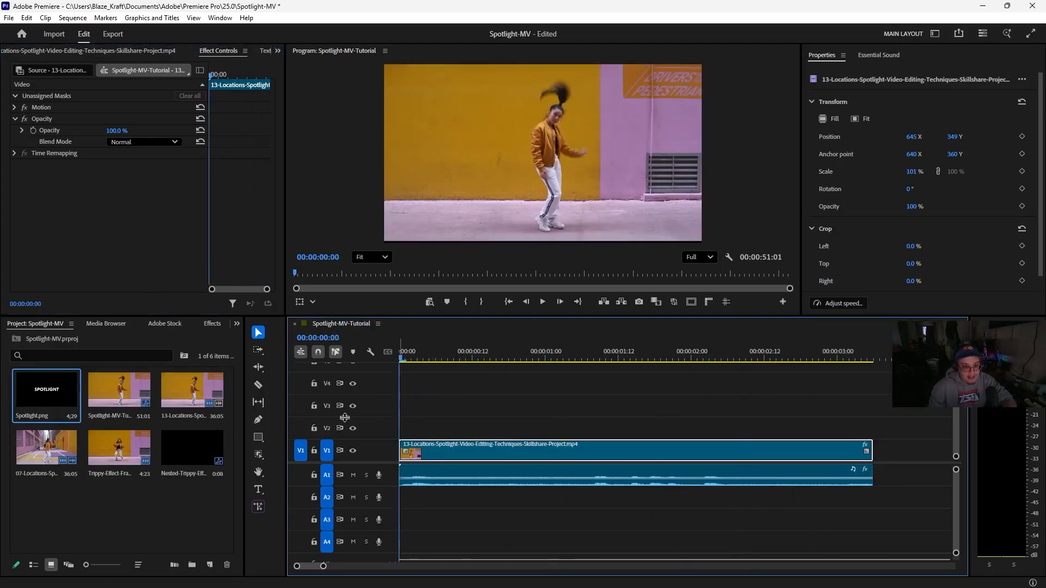
left_click(260, 457)
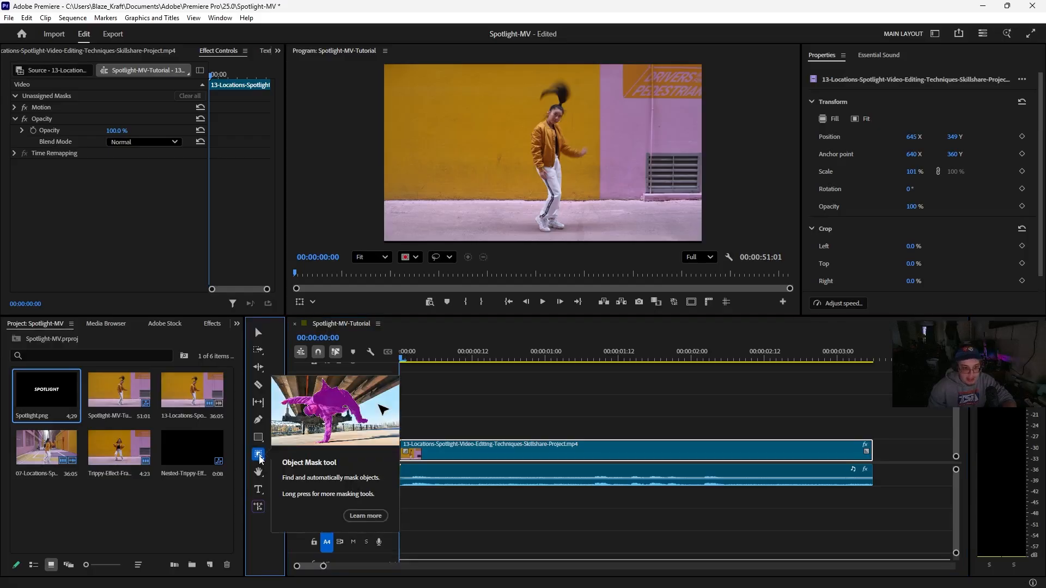
left_click(547, 148)
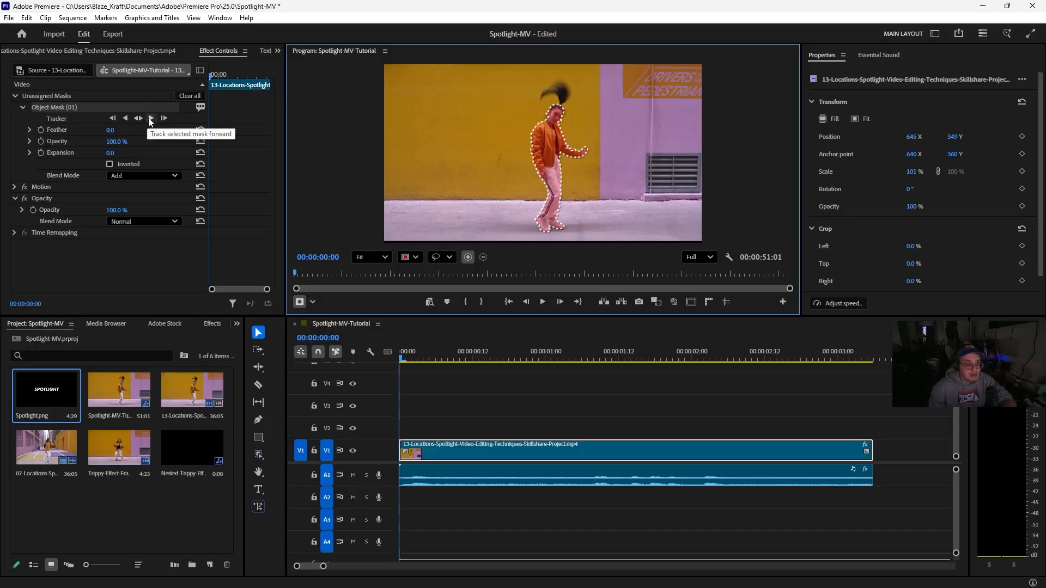
left_click(149, 118)
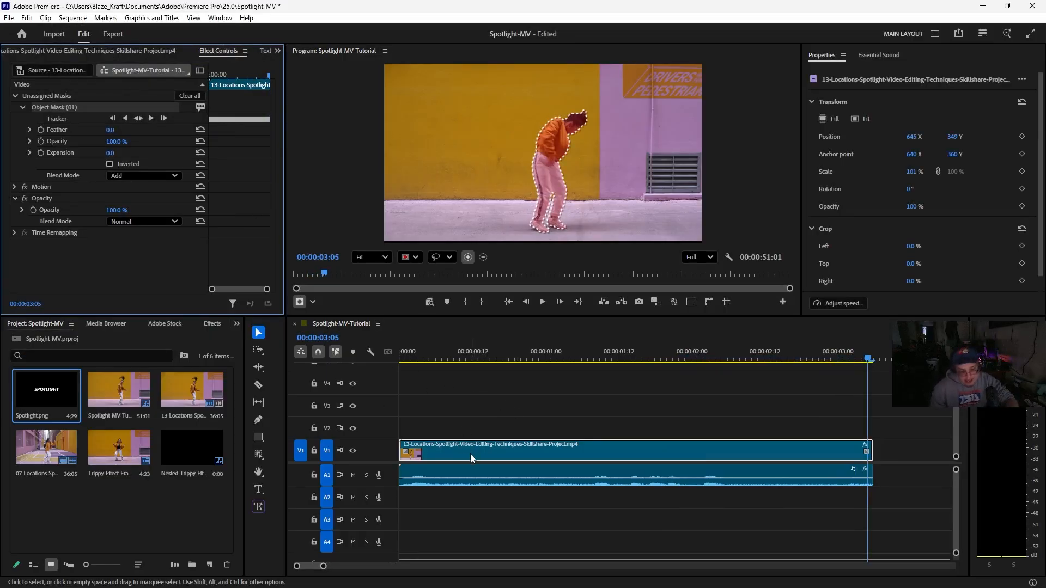
Duplicate the masked V1 clip onto V3 and change the copy's object mask to an opacity mask.
left_click_drag(477, 453, 476, 403)
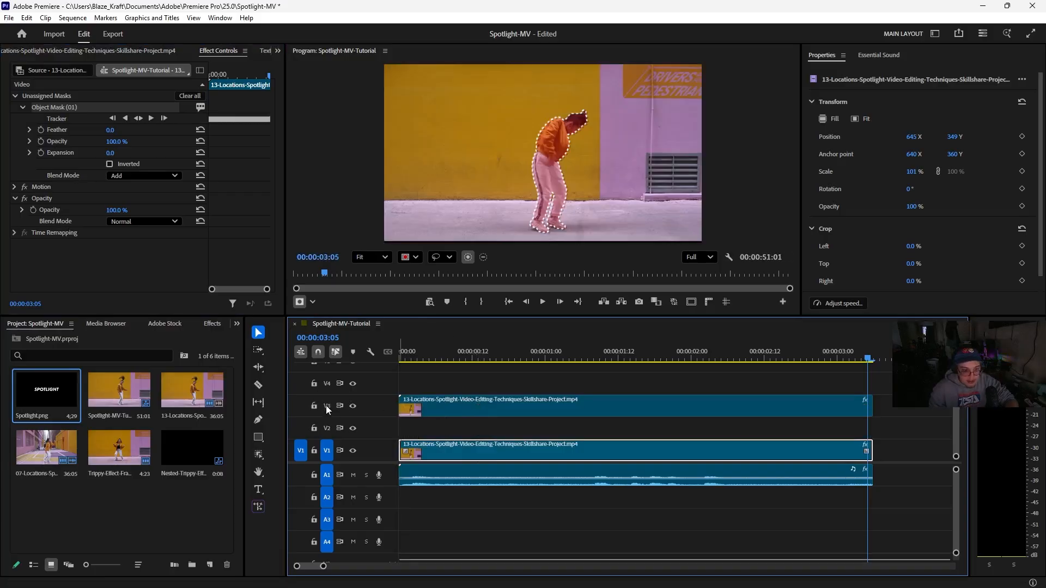
left_click(520, 411)
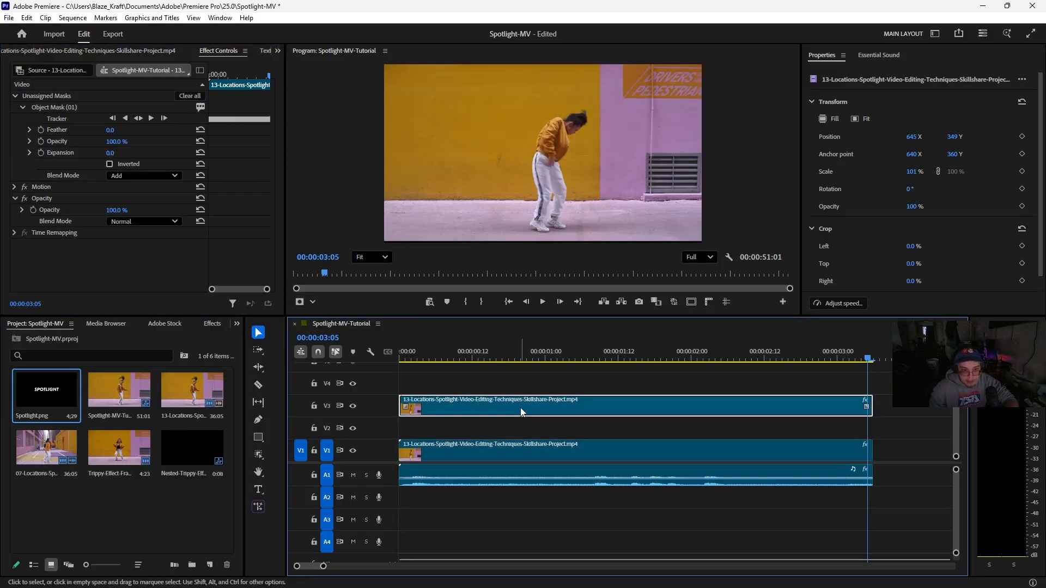
right_click(65, 108)
left_click(93, 114)
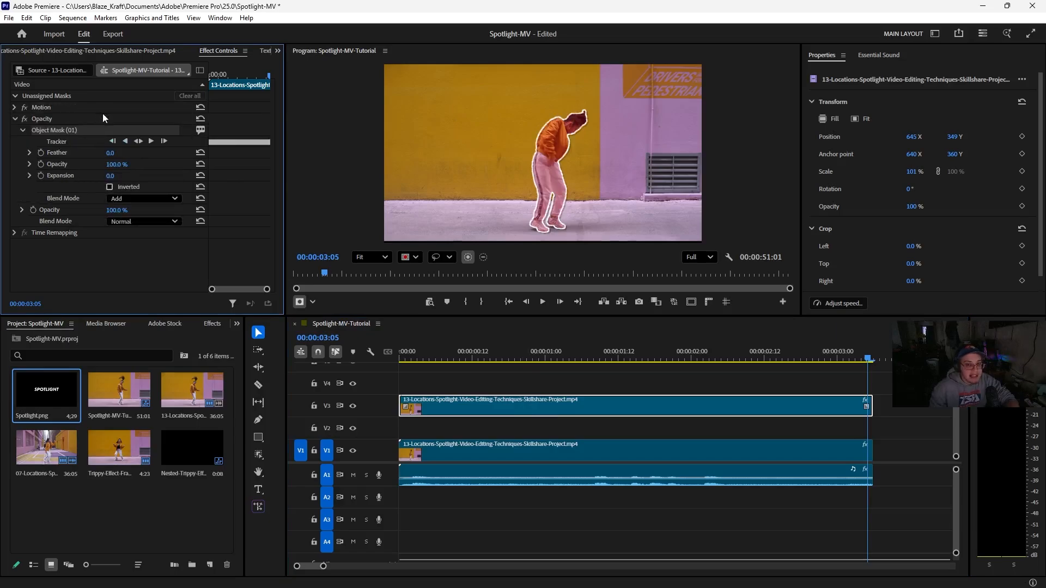
Place Spotlight.png on V2 between the two 13-Locations clips at the sequence start and trim its end to match theirs.
left_click_drag(56, 402, 426, 431)
scroll(847, 411, "right", 5)
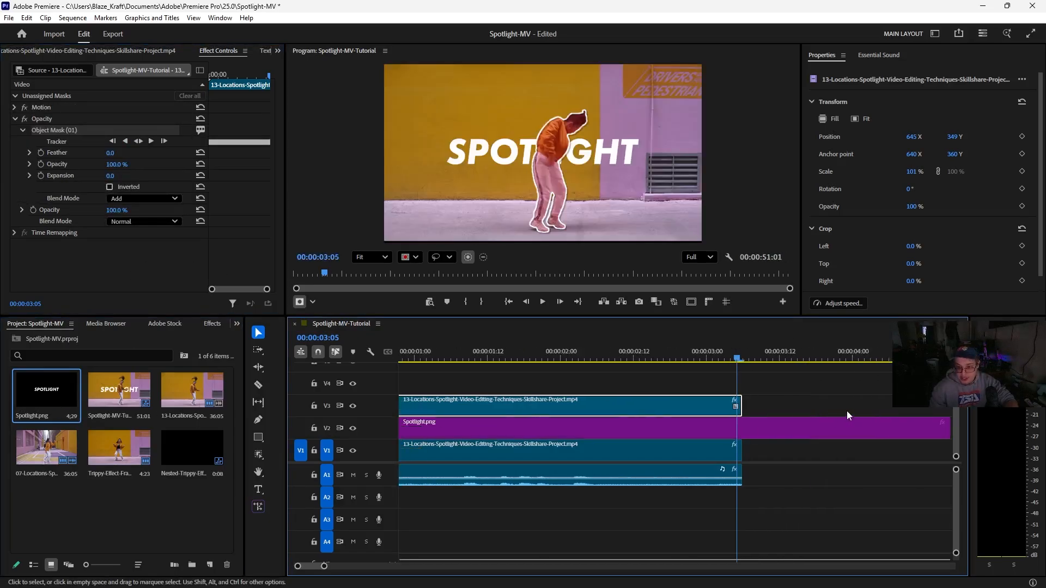
left_click_drag(905, 430, 659, 430)
key("backslash")
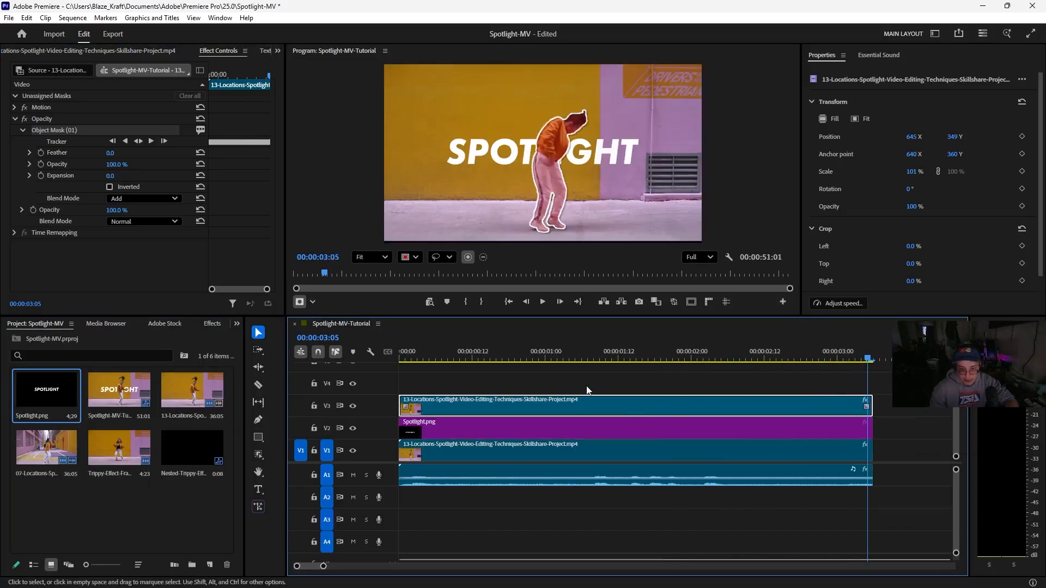
Play and scrub through the title-behind-dancer composite to check it, and return to the sequence start.
left_click(428, 364)
key("space")
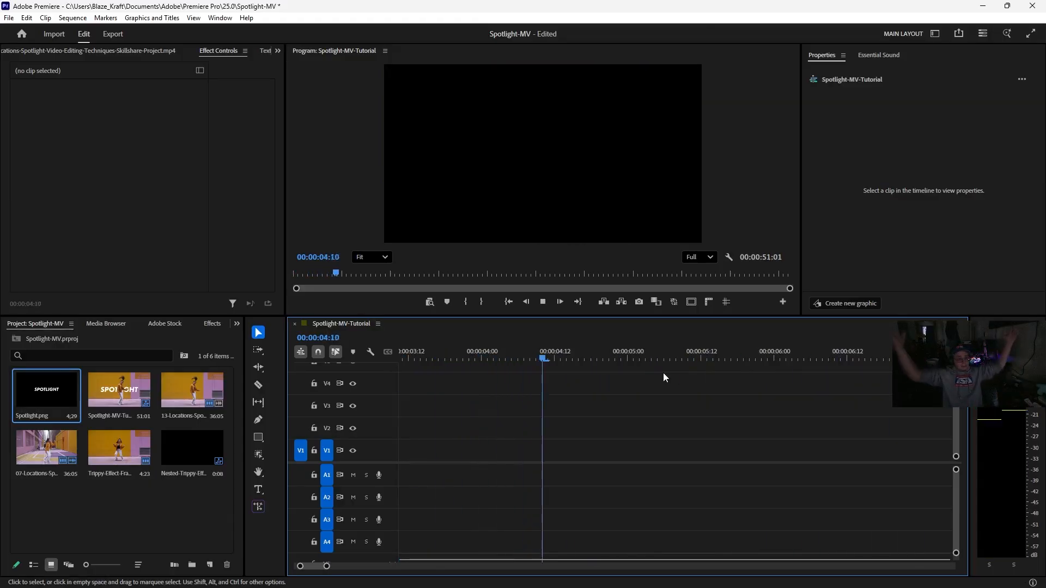
key("space")
key("Home")
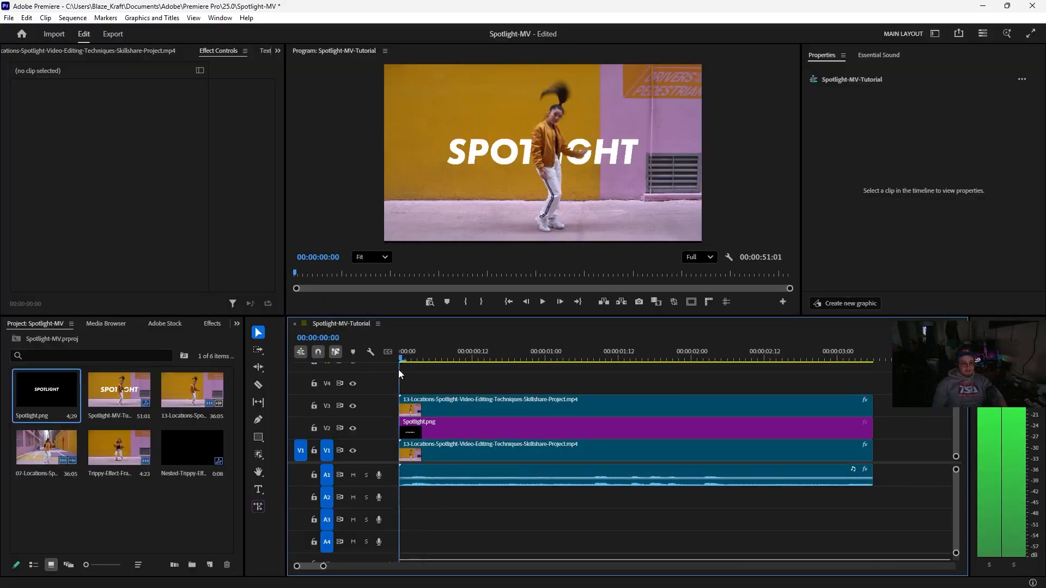
left_click_drag(397, 368, 528, 363)
key("space")
key("space")
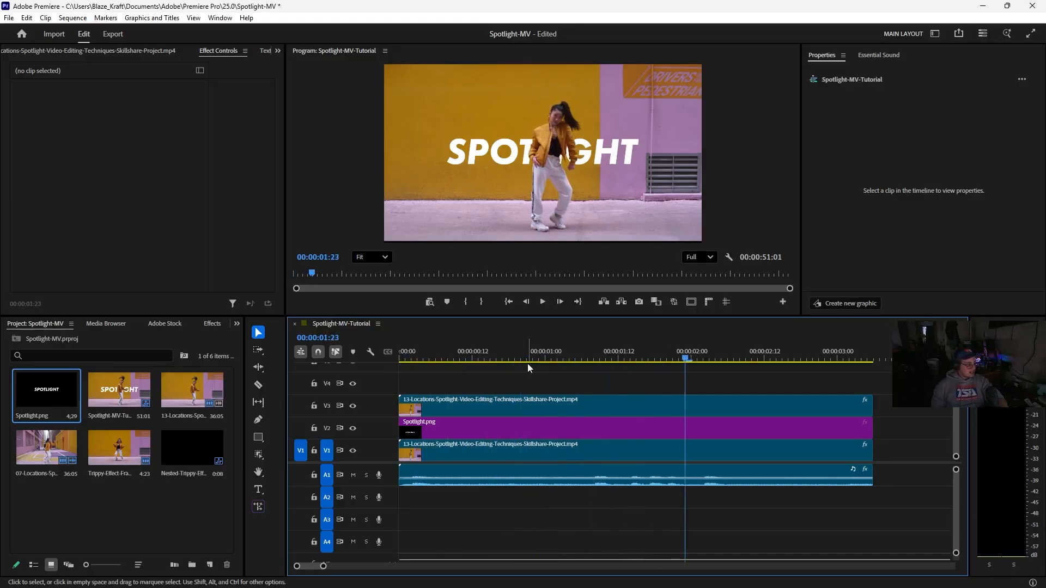
left_click_drag(635, 355, 334, 355)
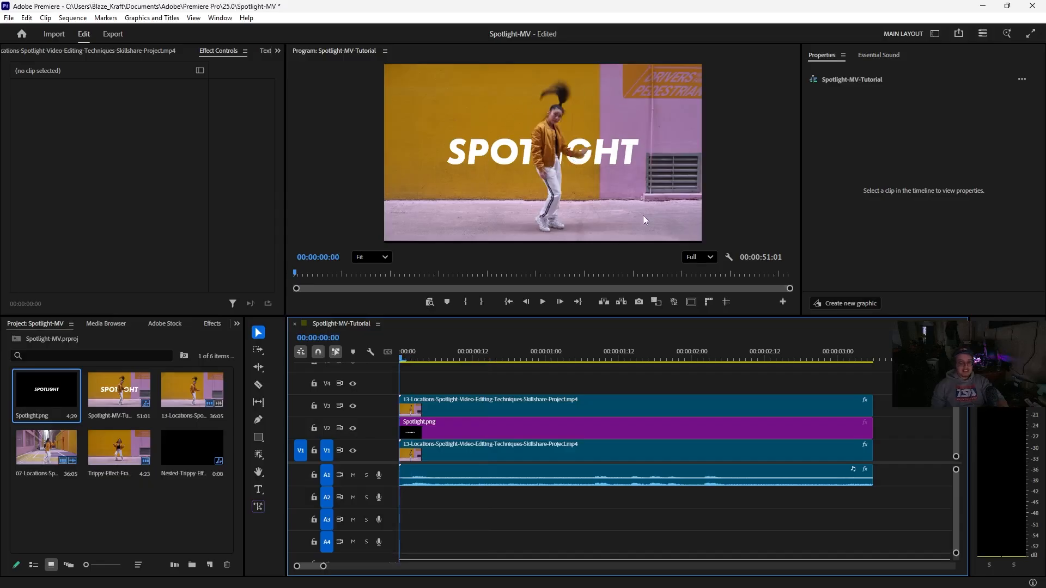